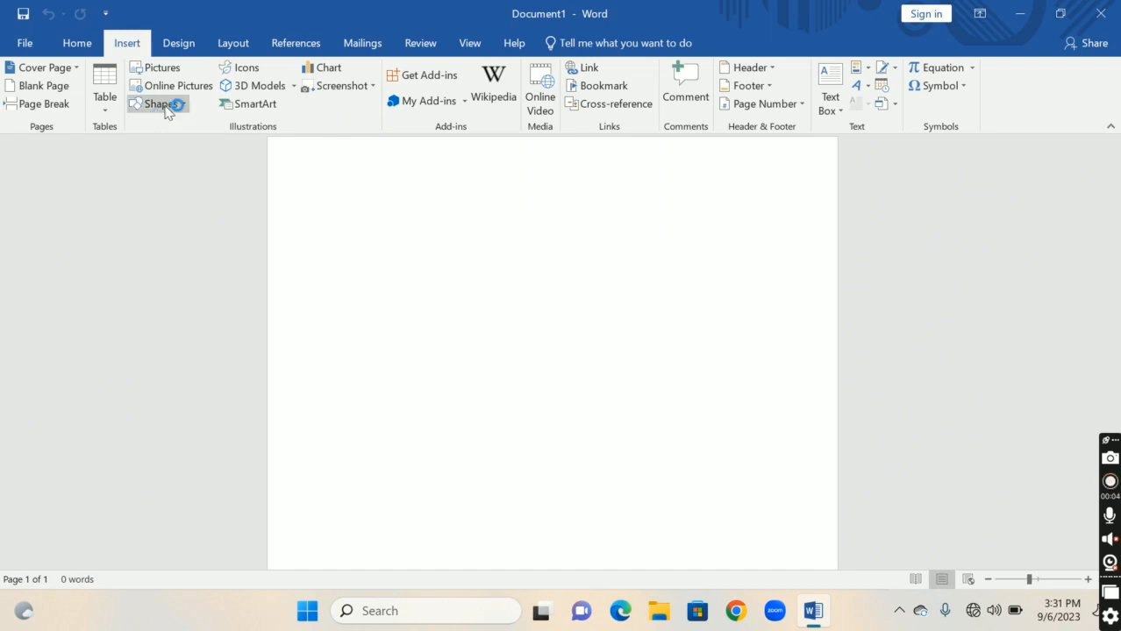
# - Draw a rounded rectangle about 3.52" high and 6.34" wide as the card body and slightly reduce its corner rounding
pyautogui.click(167, 105)
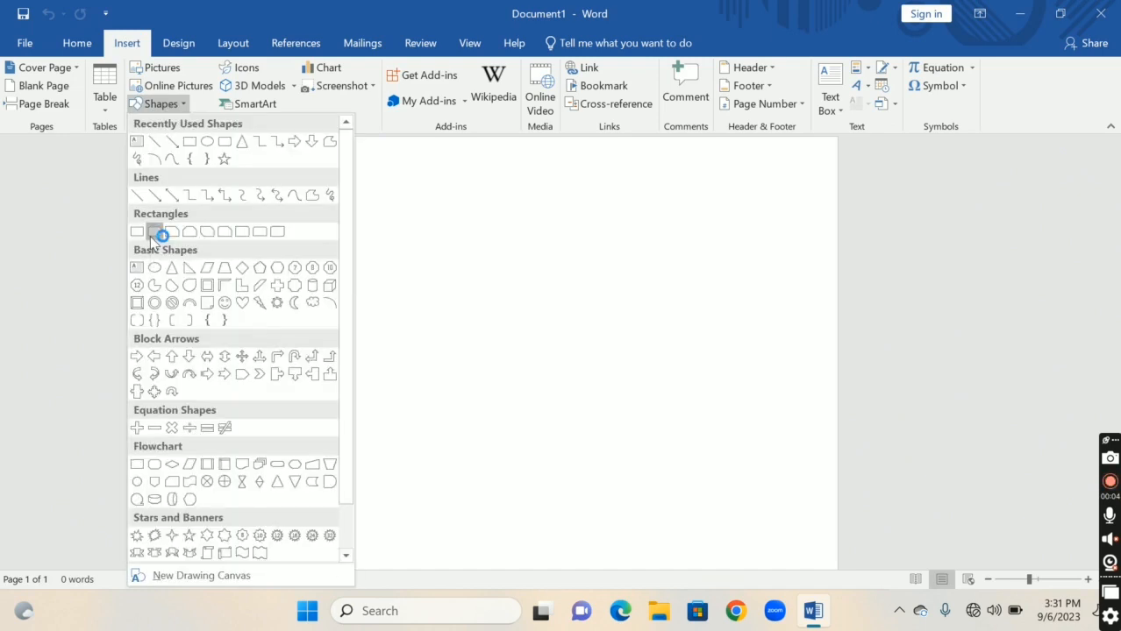
pyautogui.click(154, 231)
pyautogui.moveTo(298, 231); pyautogui.dragTo(725, 469)
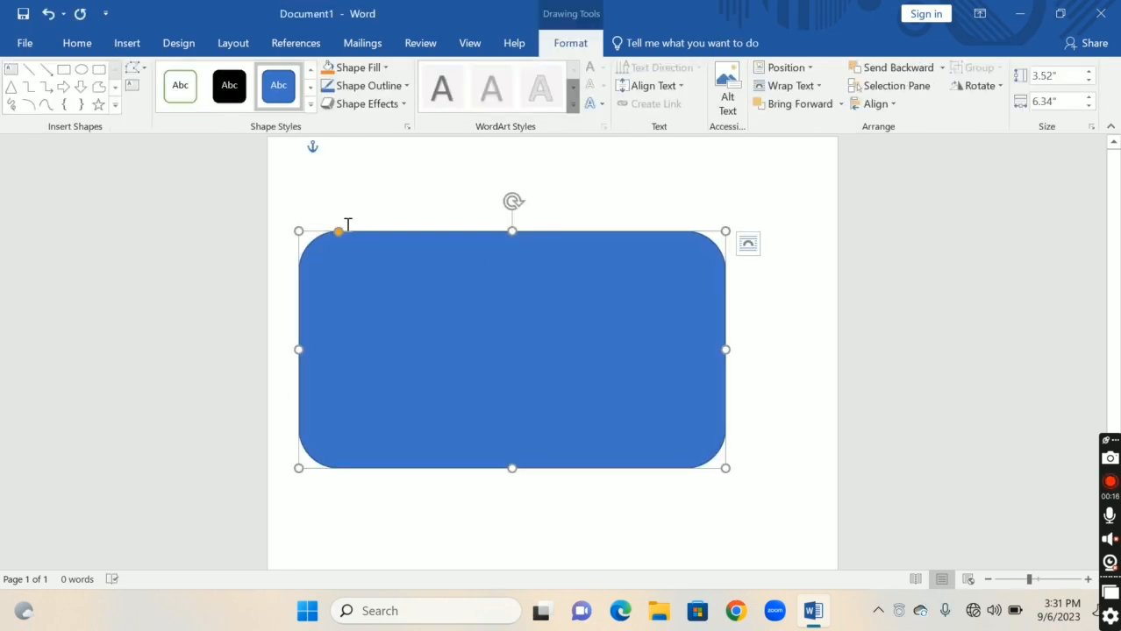
pyautogui.moveTo(338, 235)
pyautogui.mouseDown()
pyautogui.moveTo(344, 244)
pyautogui.moveTo(327, 229)
pyautogui.mouseUp()
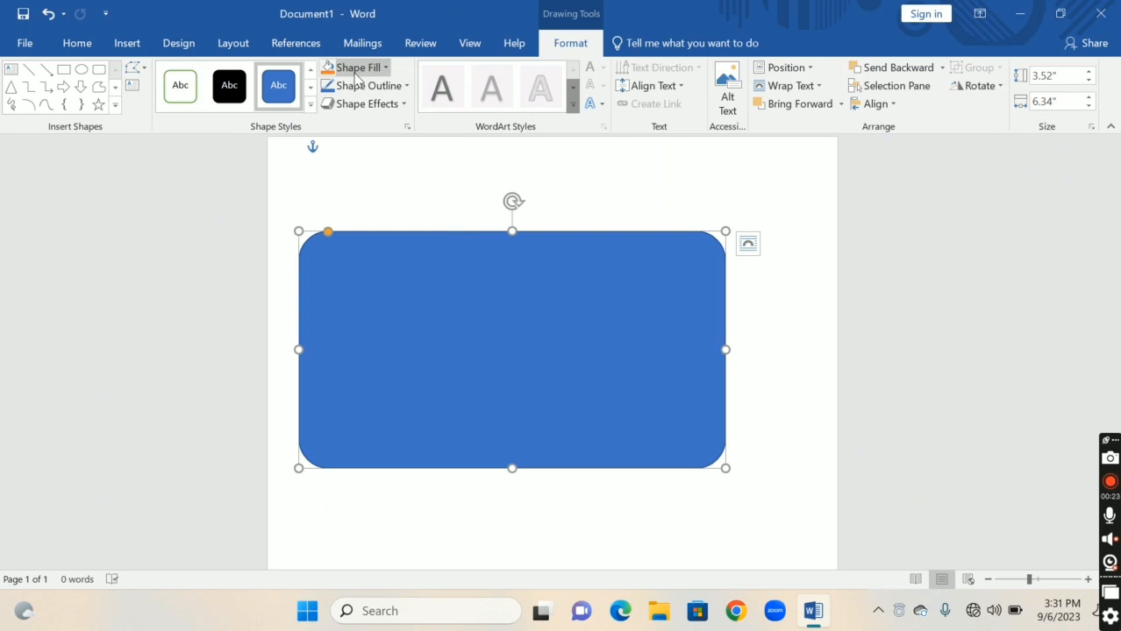
# - Fill the large rounded rectangle with white and give it a dark grey outline
pyautogui.click(356, 68)
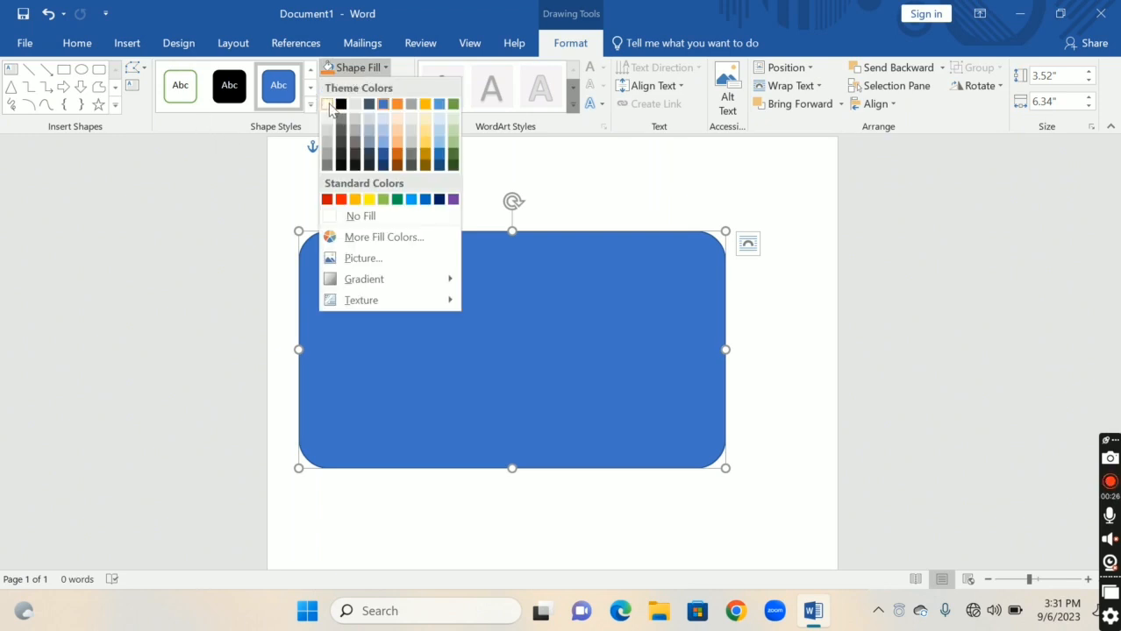
pyautogui.click(328, 104)
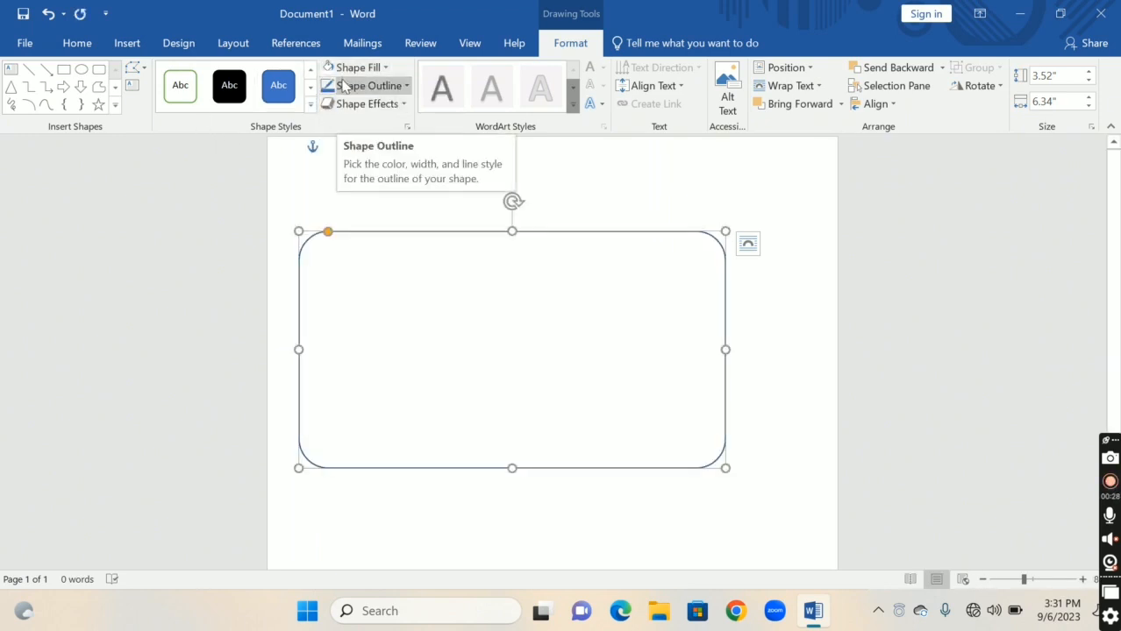
pyautogui.click(343, 85)
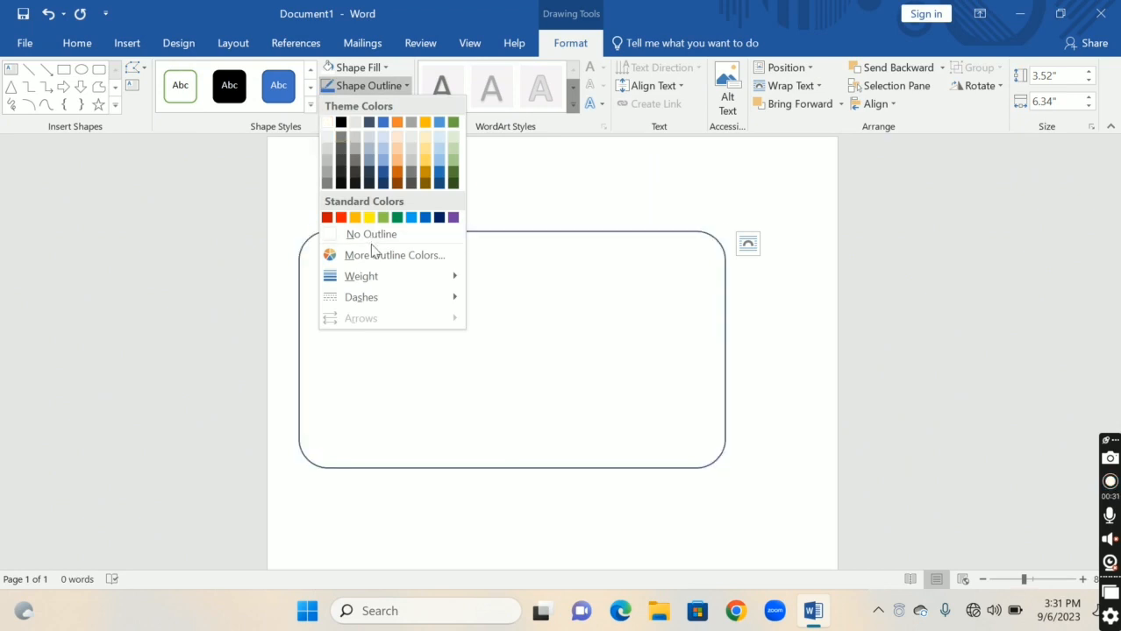
pyautogui.click(340, 142)
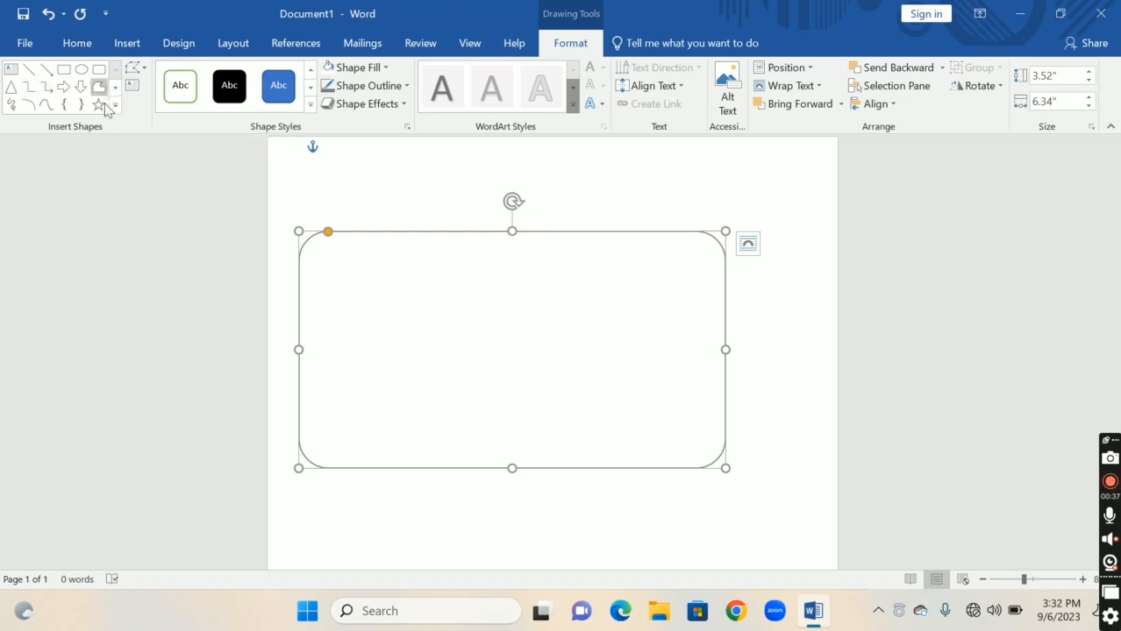
# - Draw a rounded rectangle about 1.07" high and 6.38" wide across the card's upper edge and fill it with dark red
pyautogui.click(99, 69)
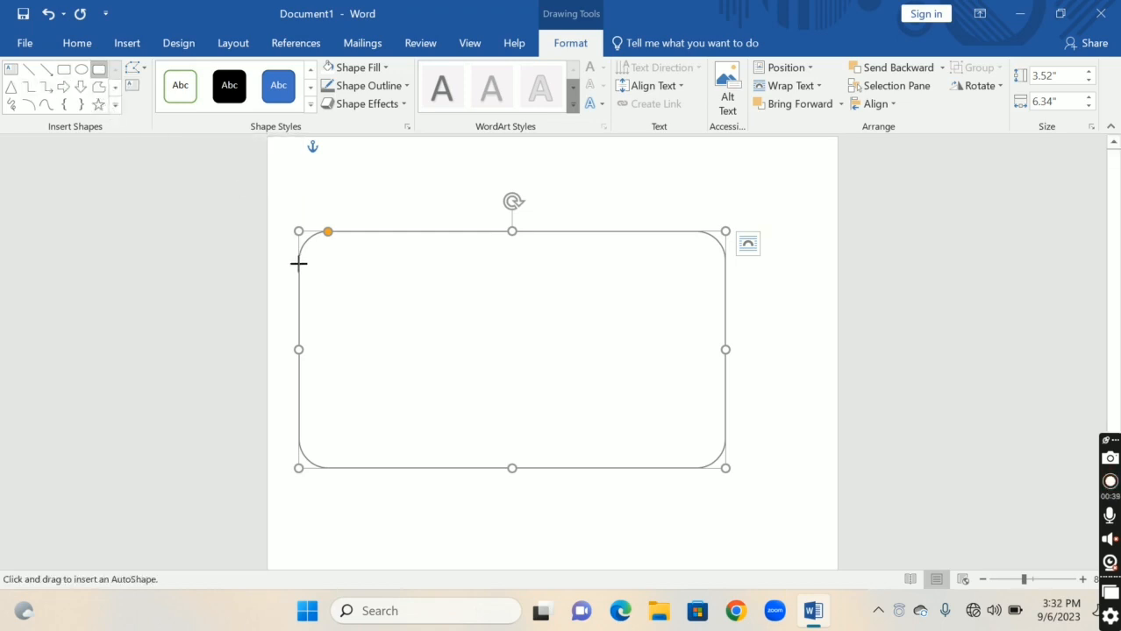
pyautogui.moveTo(297, 230); pyautogui.dragTo(727, 299)
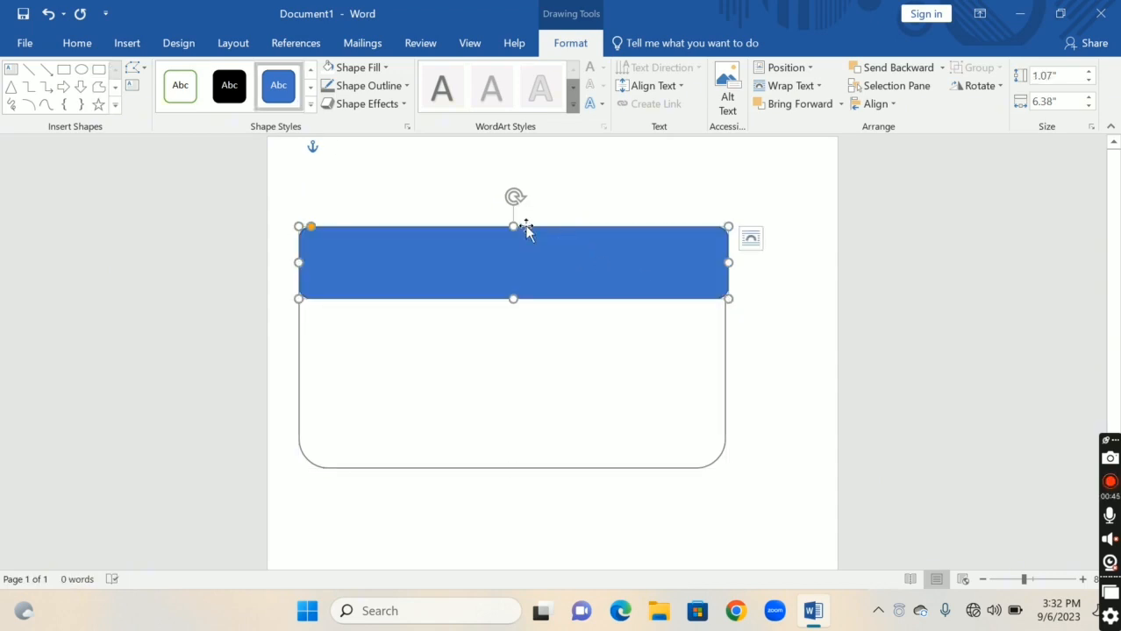
pyautogui.click(355, 68)
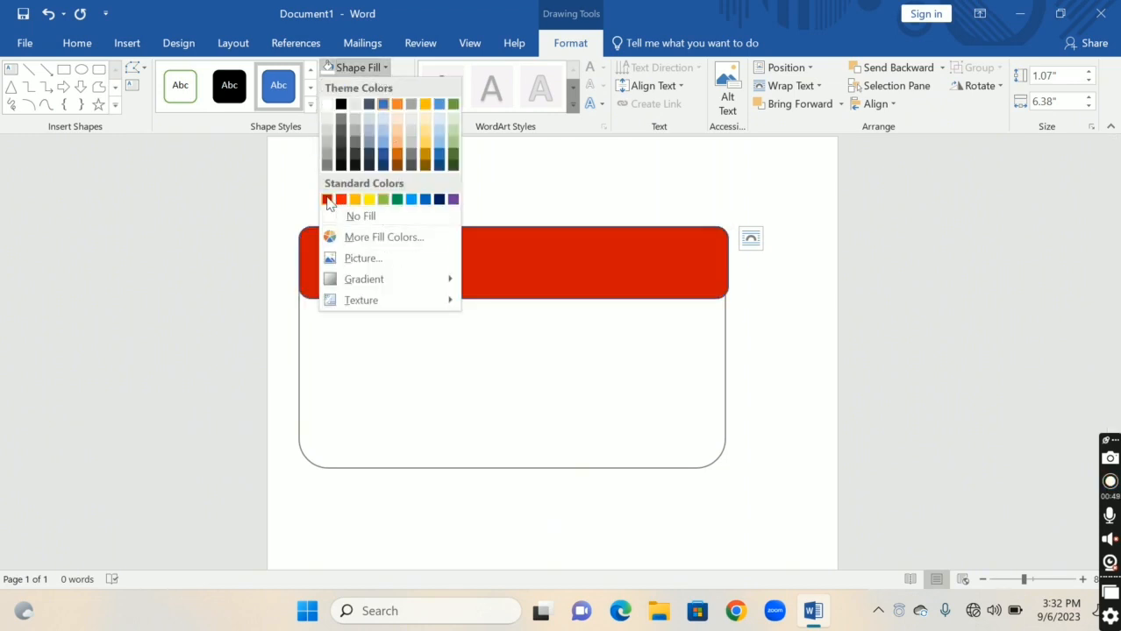
pyautogui.click(326, 200)
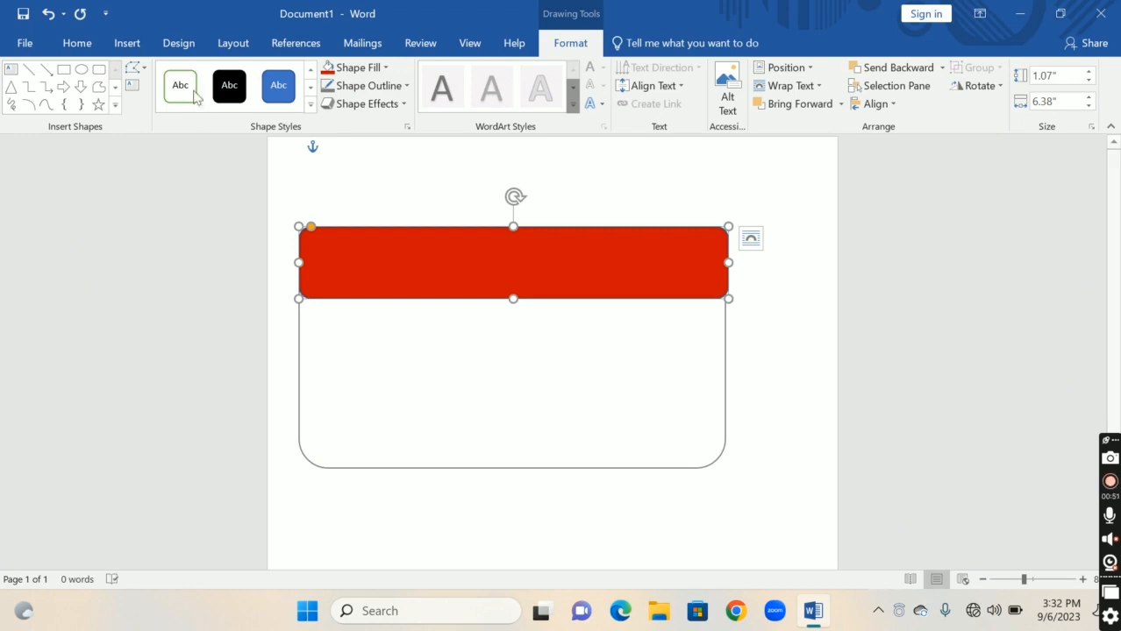
# - Add a text box about 0.75" high and 6.1" wide inside the red band, containing the text "Student id card"
pyautogui.click(132, 86)
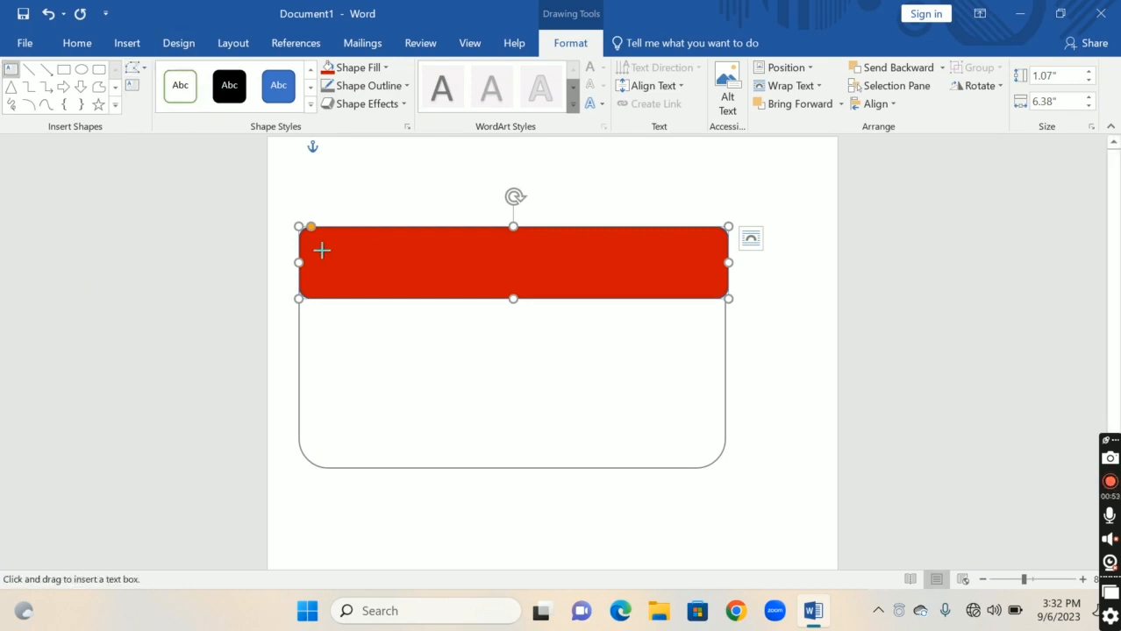
pyautogui.moveTo(309, 238); pyautogui.dragTo(720, 288)
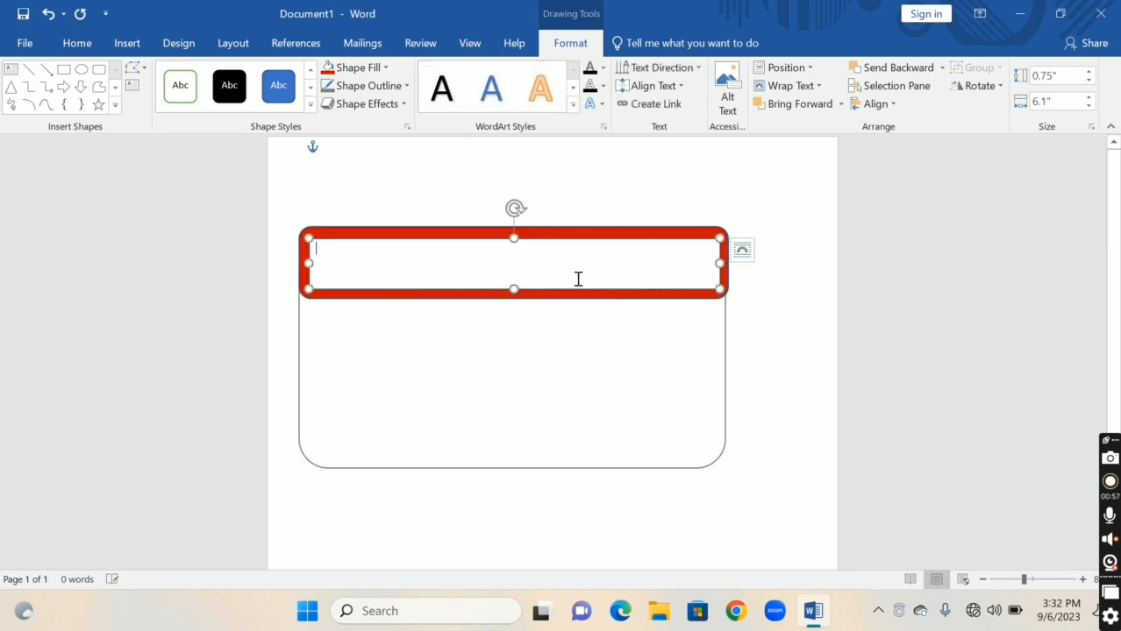
pyautogui.write('st')
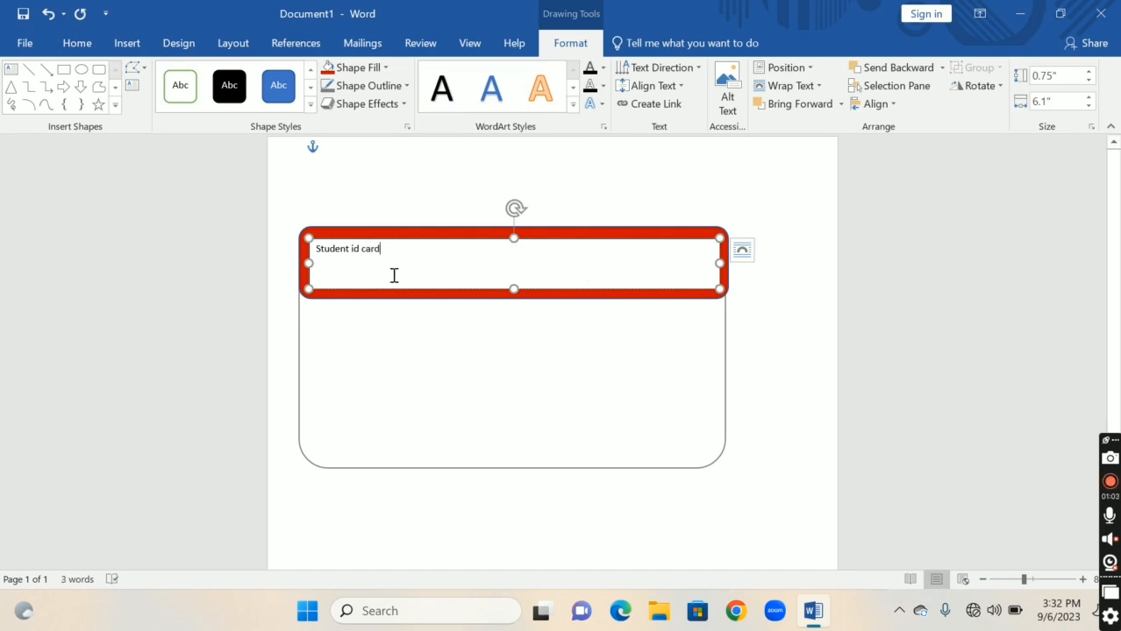
# - Enlarge the "Student id card" title to 28 pt and centre it in its text box
pyautogui.moveTo(388, 246); pyautogui.dragTo(295, 238)
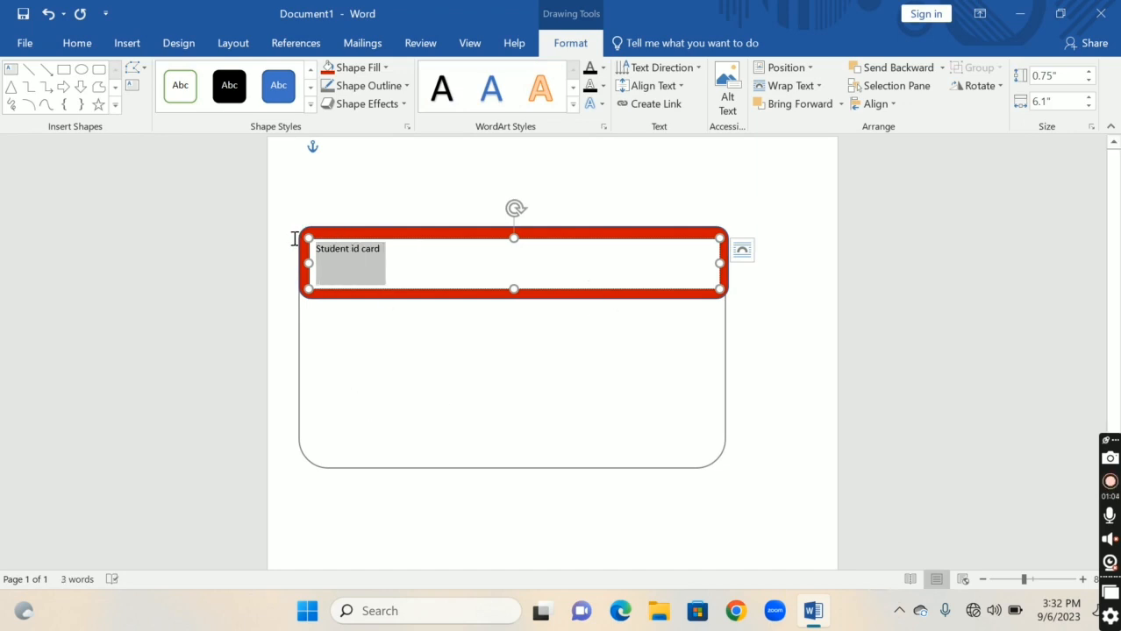
pyautogui.click(76, 44)
pyautogui.click(251, 76)
pyautogui.click(251, 76)
pyautogui.click(251, 76)
pyautogui.click(251, 77)
pyautogui.click(251, 76)
pyautogui.click(251, 76)
pyautogui.click(251, 76)
pyautogui.click(251, 76)
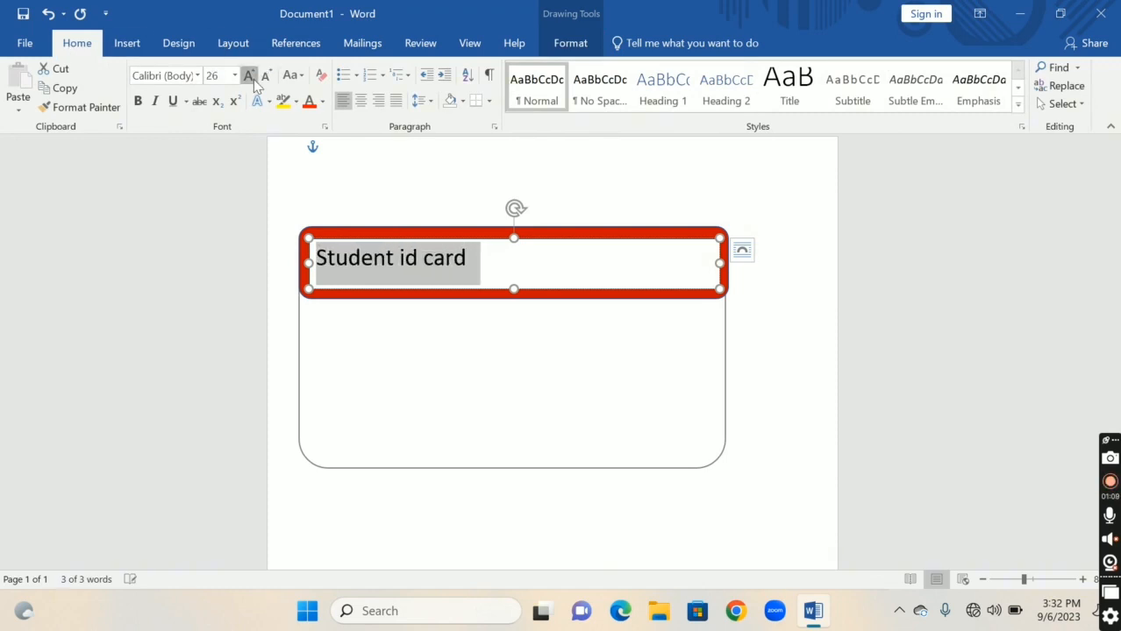
pyautogui.click(250, 77)
pyautogui.click(361, 102)
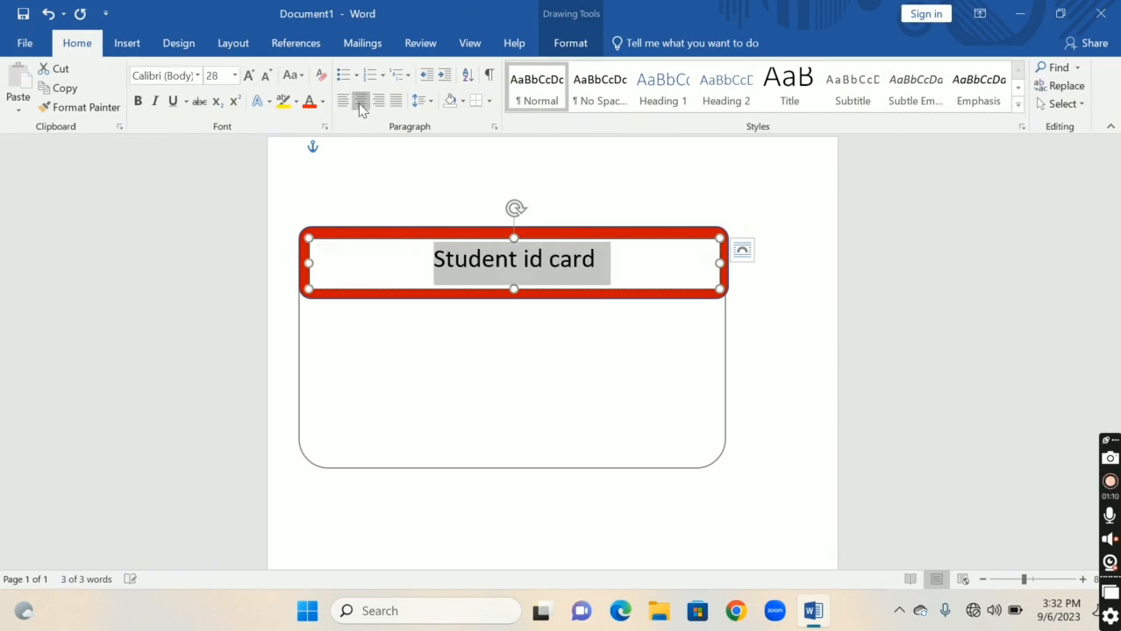
# - Convert the title to uppercase and make it bold at 36 pt
pyautogui.click(293, 76)
pyautogui.click(305, 133)
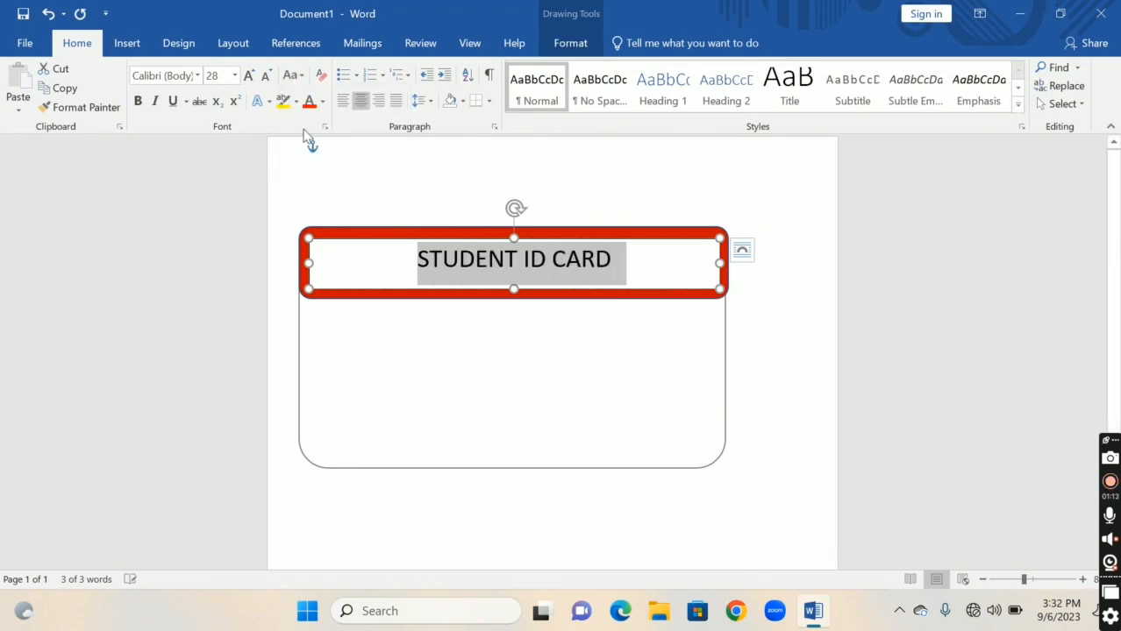
pyautogui.click(249, 77)
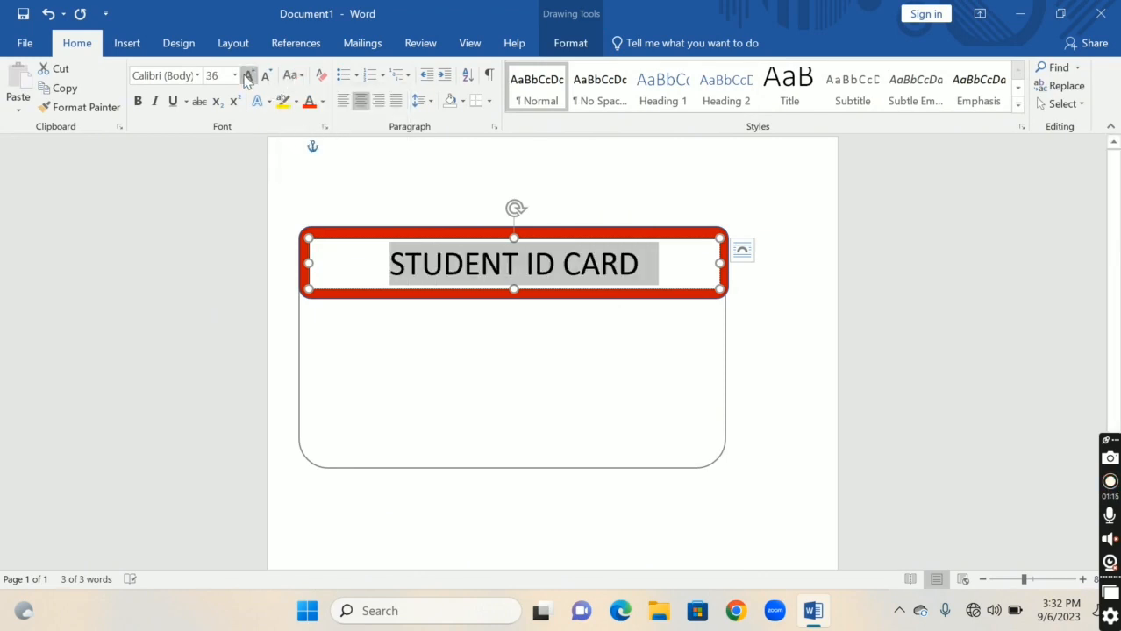
pyautogui.click(137, 102)
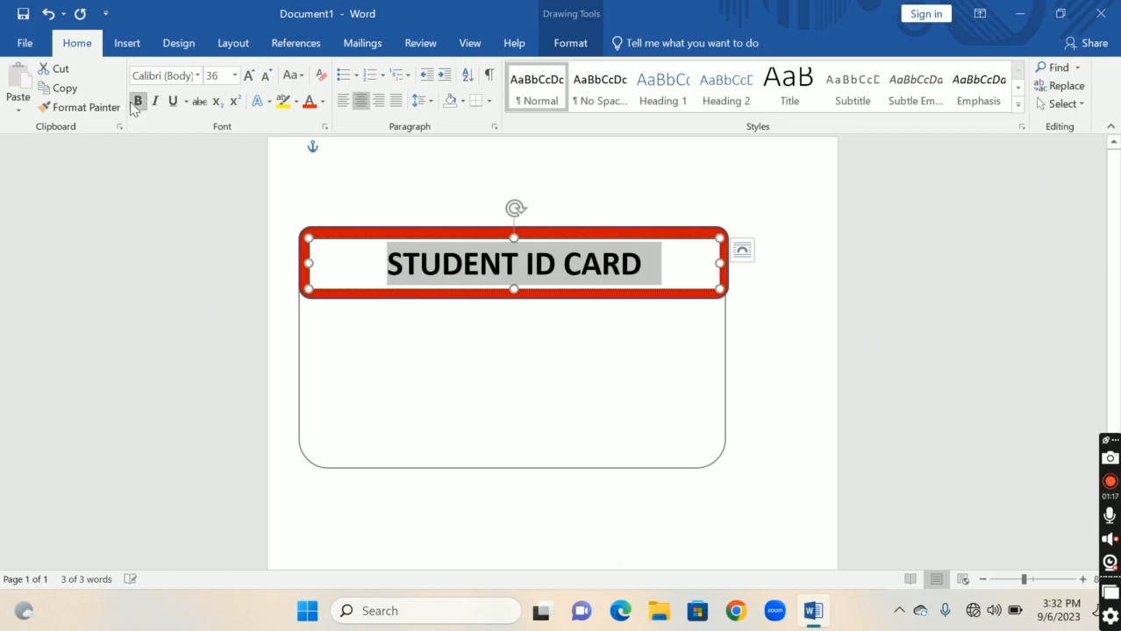
# - Colour the title text dark blue and set its font to Arial Black
pyautogui.click(321, 101)
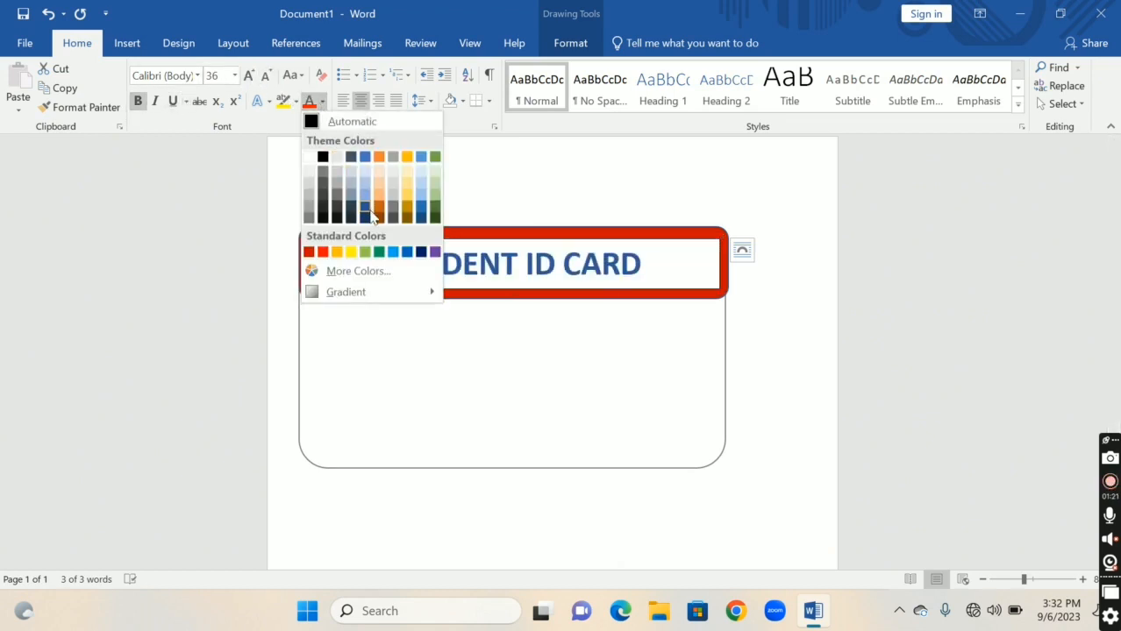
pyautogui.click(421, 219)
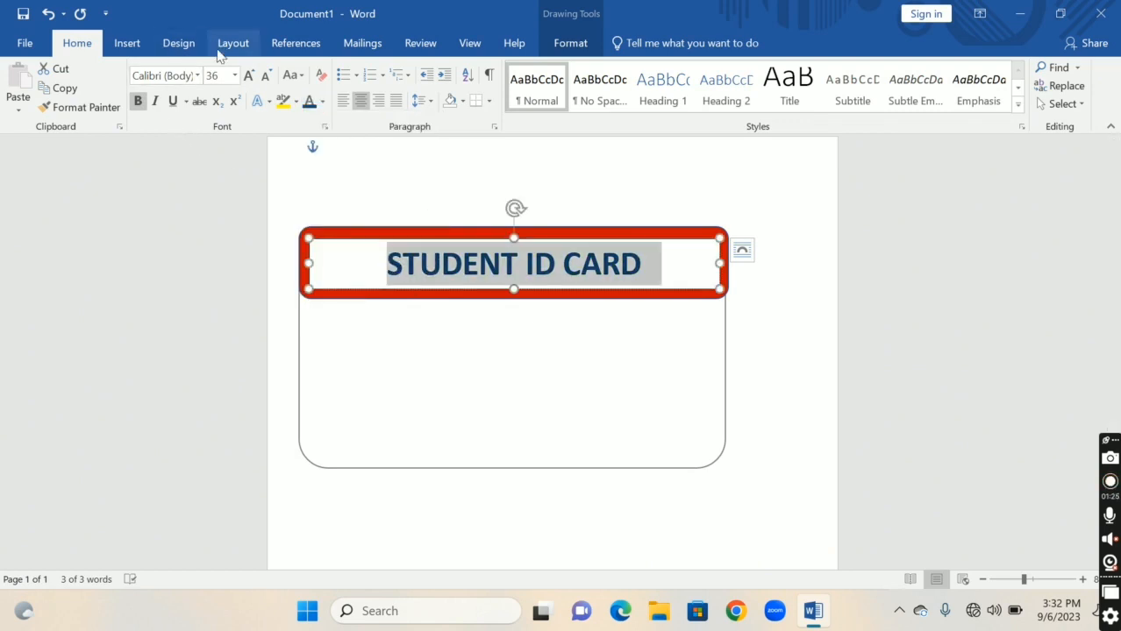
pyautogui.click(198, 76)
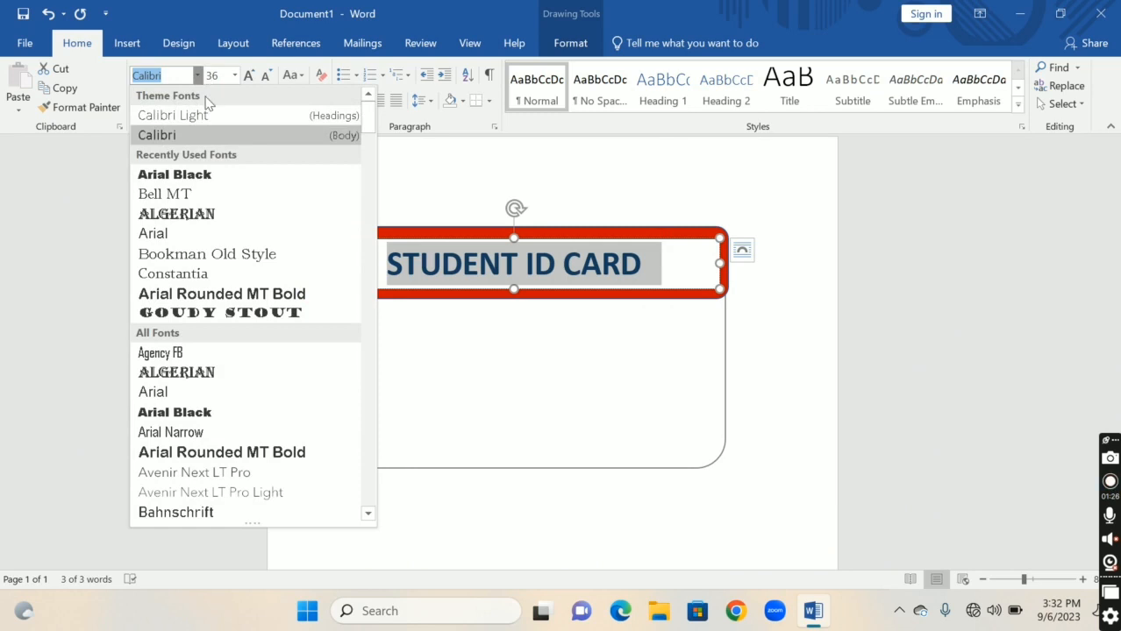
pyautogui.click(210, 176)
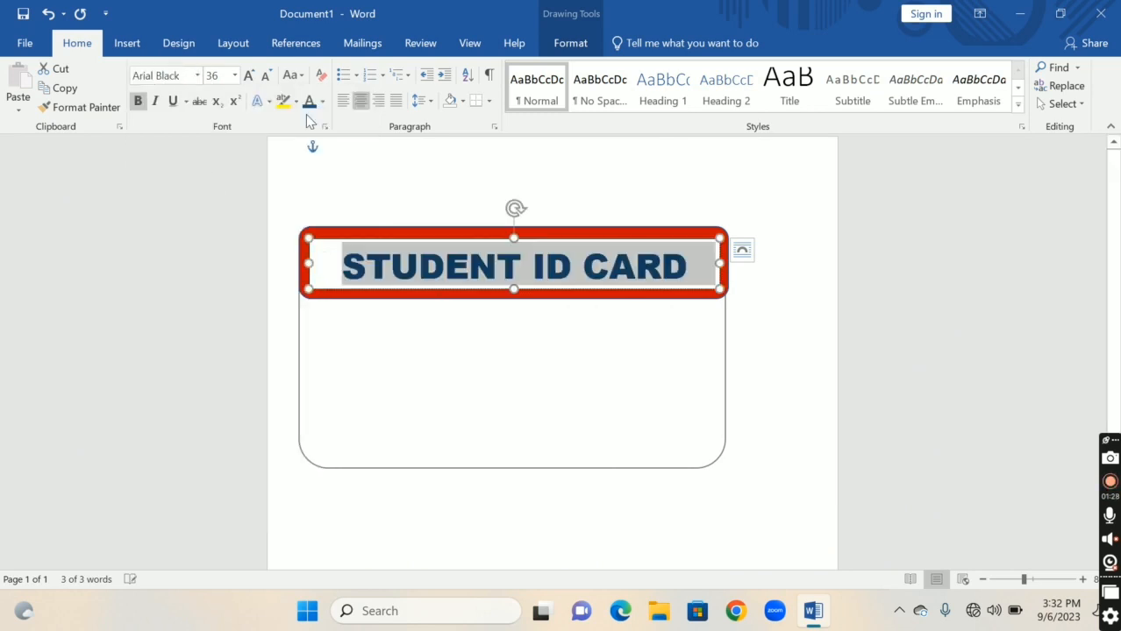
# - Set the title text box to no fill and colour its text white
pyautogui.click(571, 43)
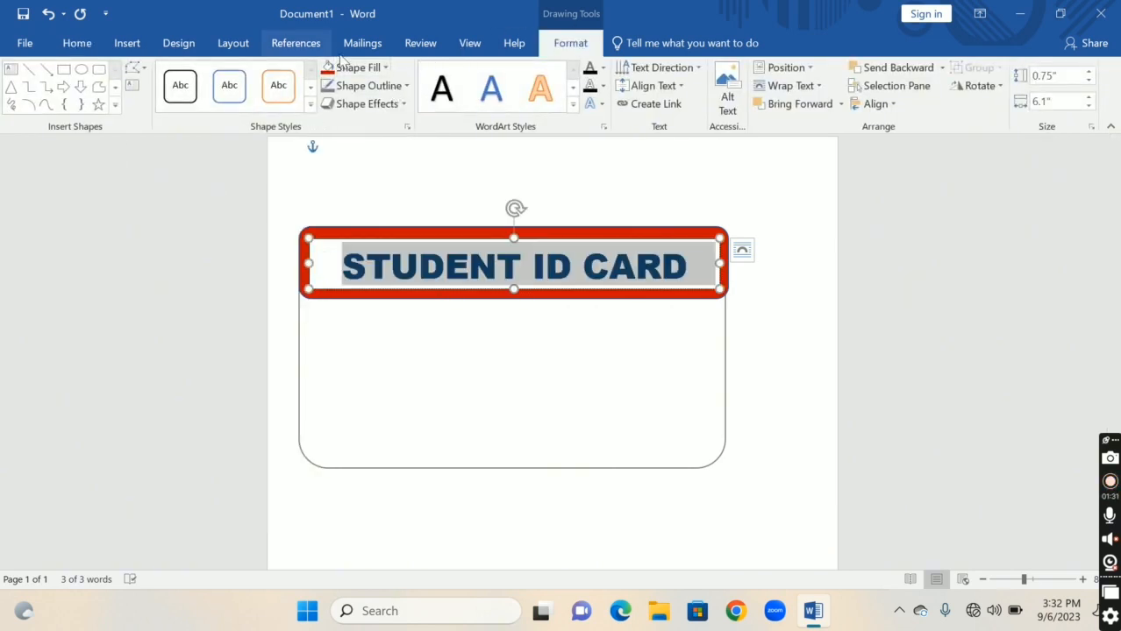
pyautogui.click(350, 71)
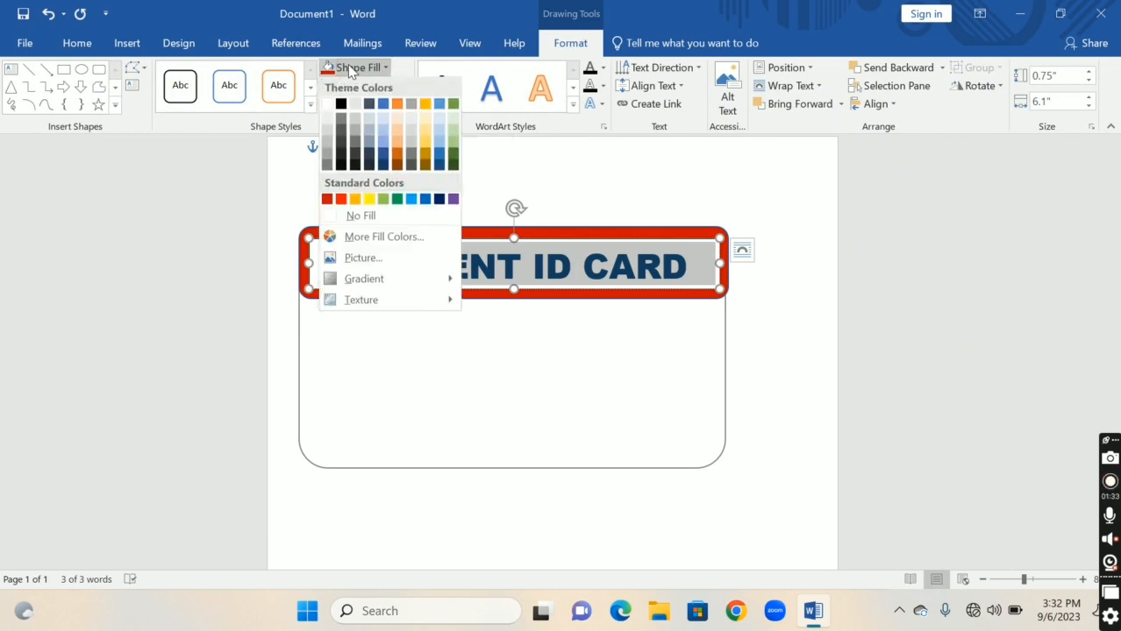
pyautogui.click(360, 216)
pyautogui.click(79, 44)
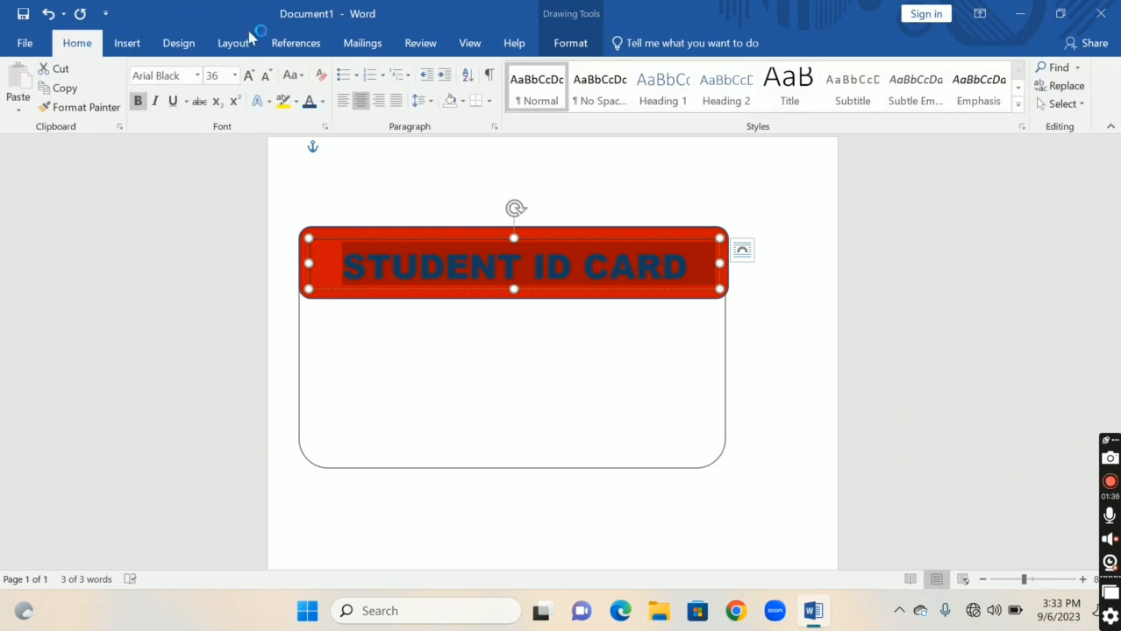
pyautogui.click(322, 102)
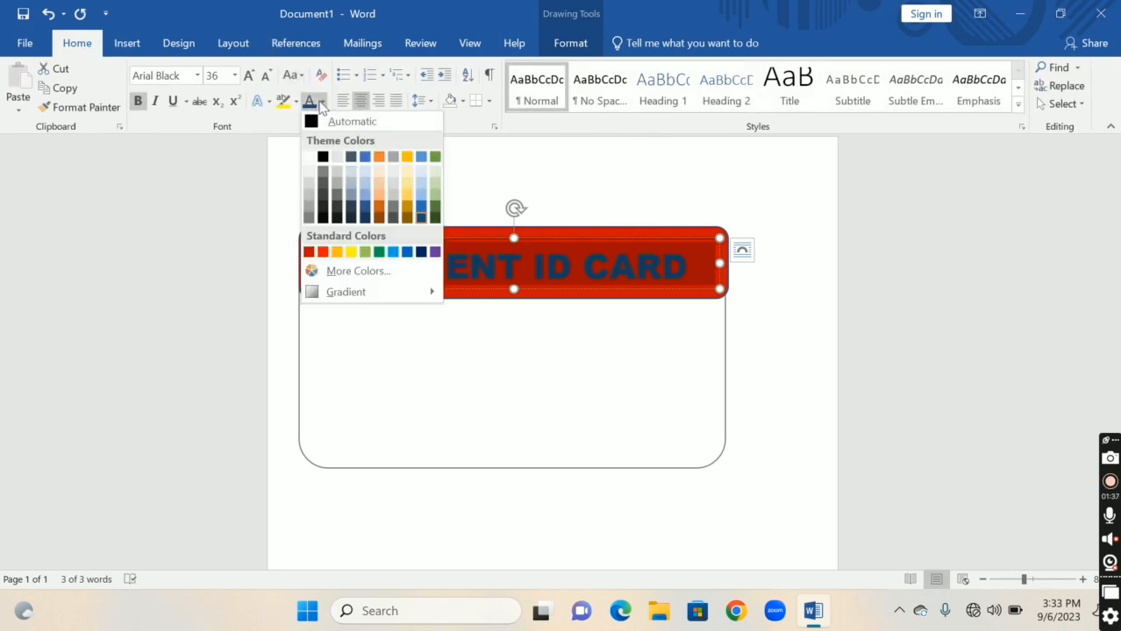
pyautogui.click(309, 156)
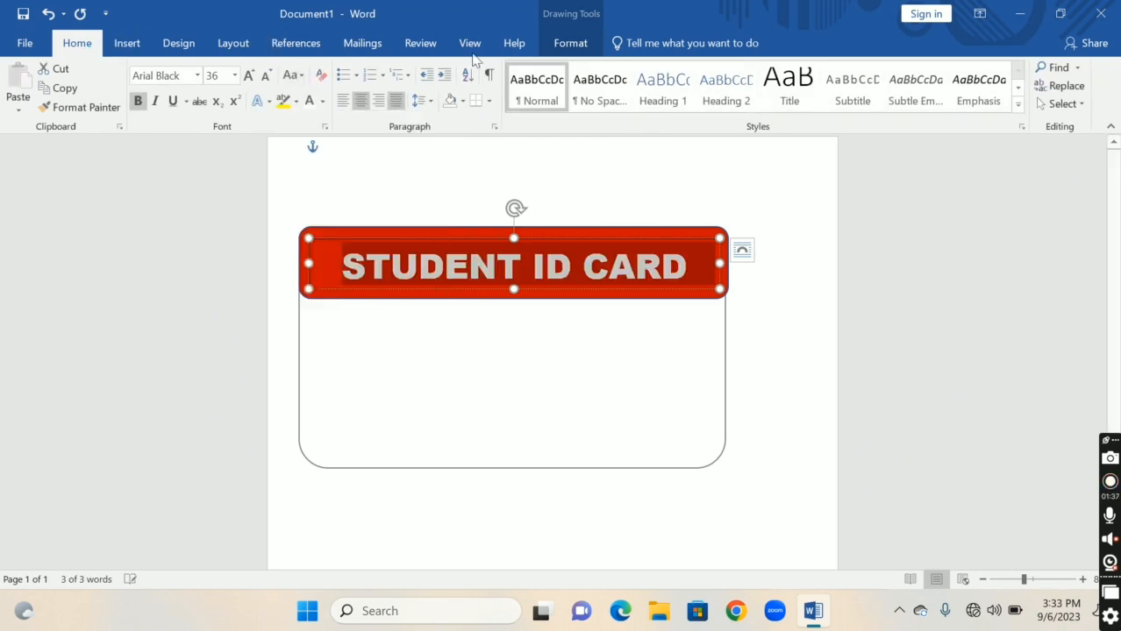
# - Remove the outline from the title text box and deselect it
pyautogui.click(570, 44)
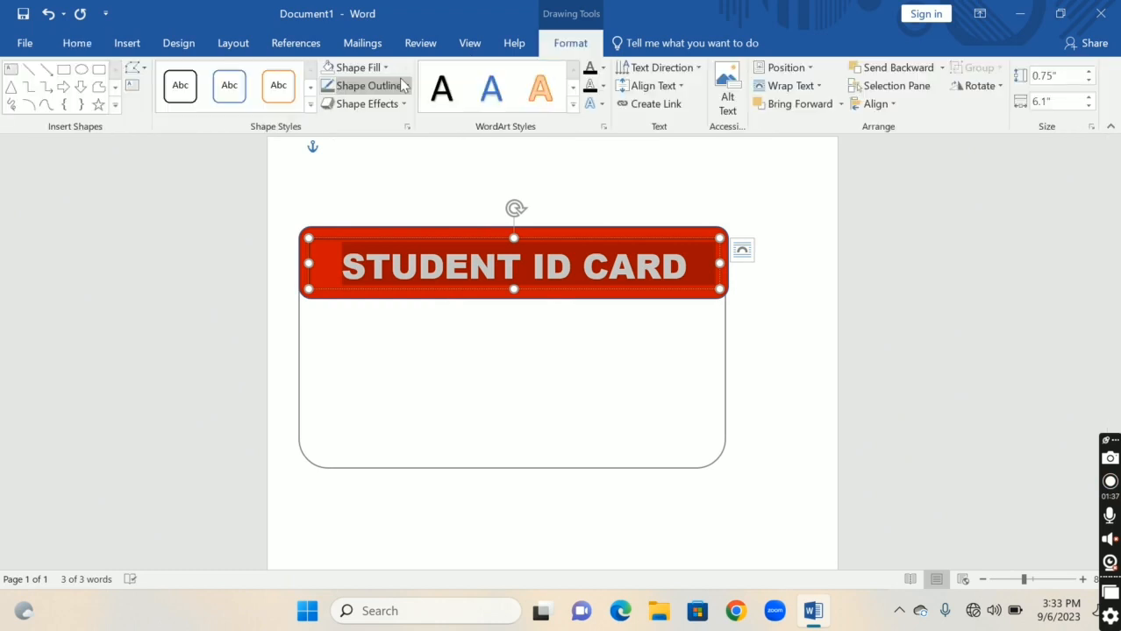
pyautogui.click(191, 208)
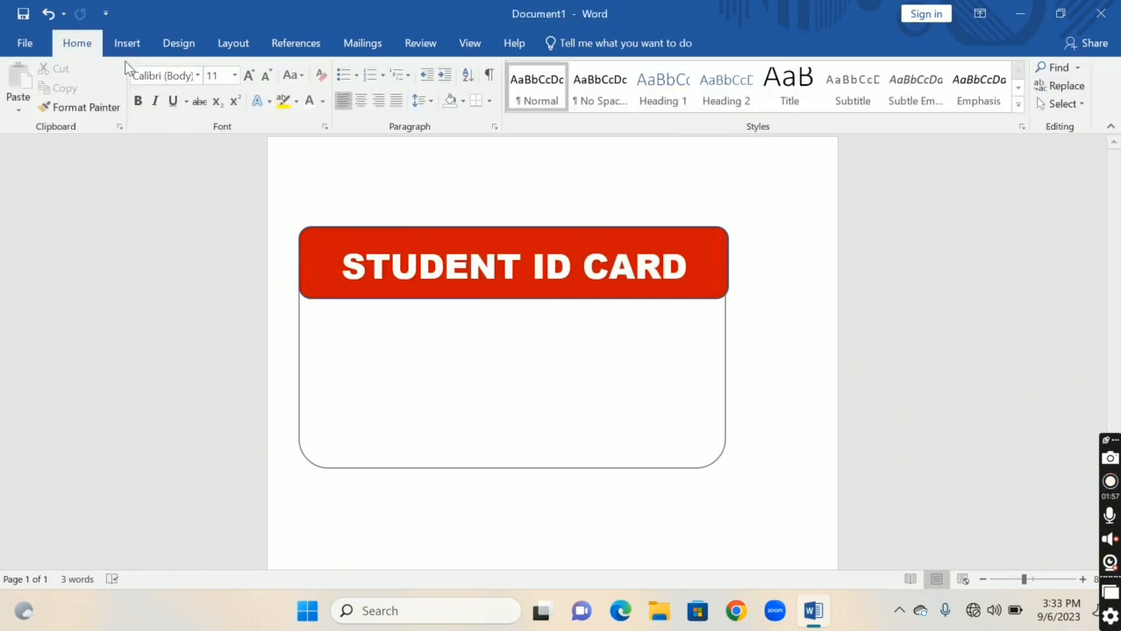
# - Draw a text box about 2.07" high and 2.02" wide below the red band, along the card's left side
pyautogui.click(129, 44)
pyautogui.click(151, 106)
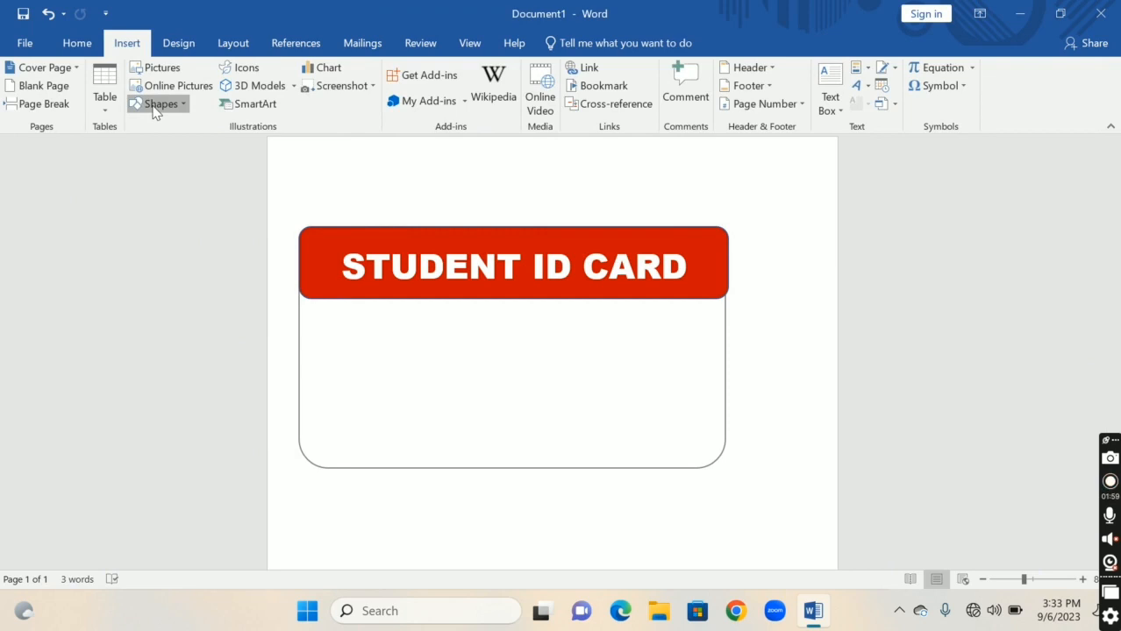
pyautogui.click(137, 142)
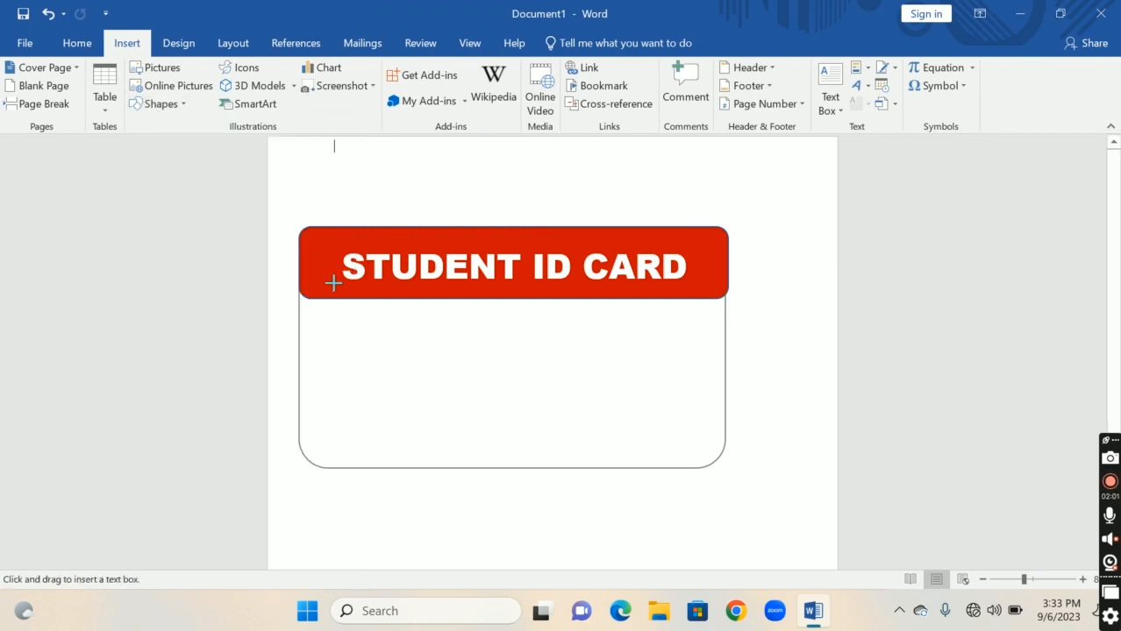
pyautogui.moveTo(309, 313)
pyautogui.mouseDown()
pyautogui.moveTo(370, 391)
pyautogui.moveTo(453, 456)
pyautogui.moveTo(444, 451)
pyautogui.mouseUp()
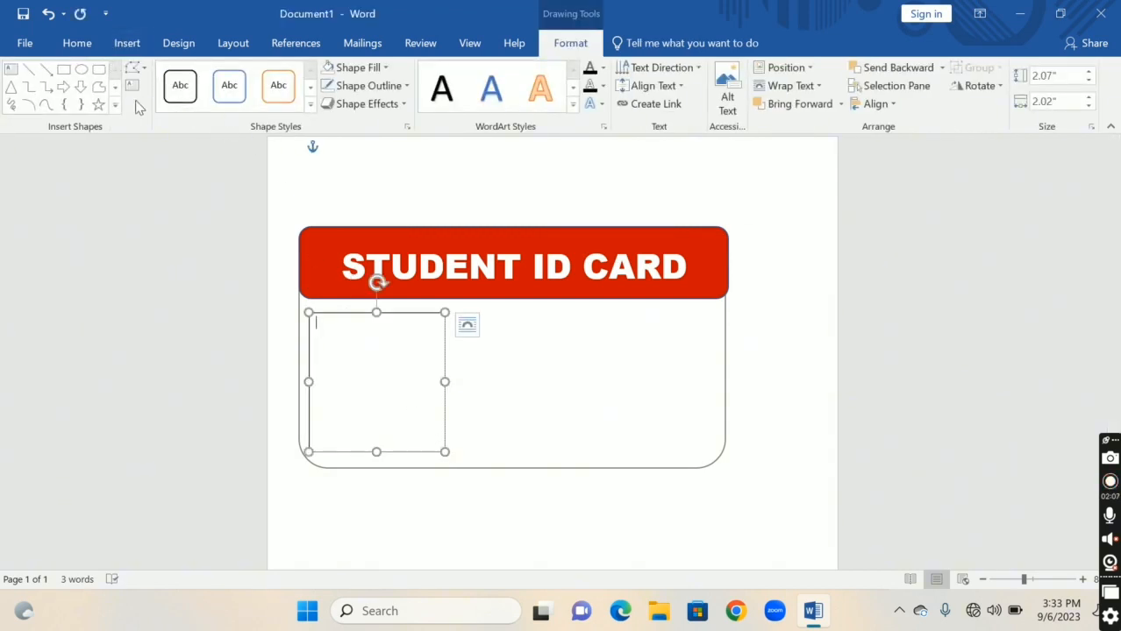
# - Draw a text box about 0.54" high and 1.61" wide inside the square box and enter "photo" in it
pyautogui.click(132, 87)
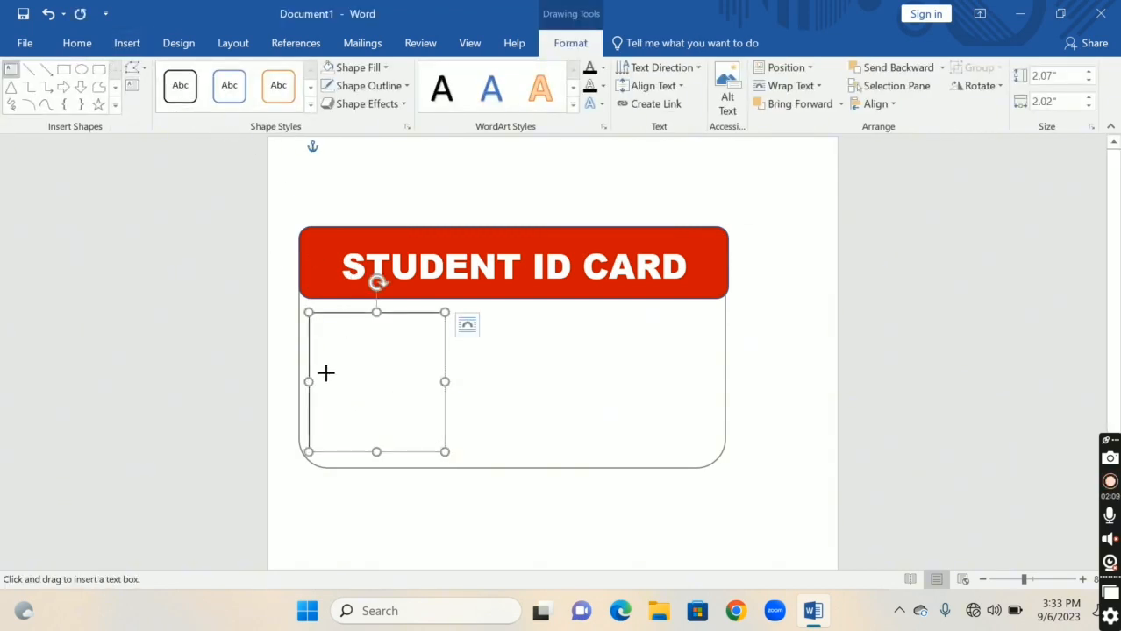
pyautogui.moveTo(322, 368); pyautogui.dragTo(432, 405)
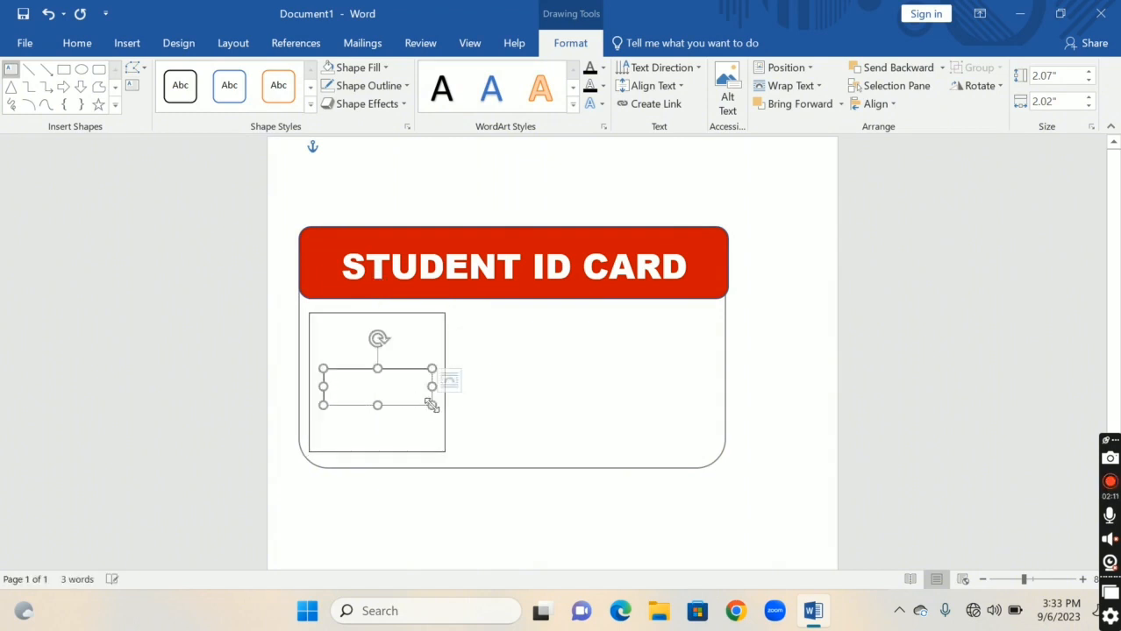
pyautogui.write('photo')
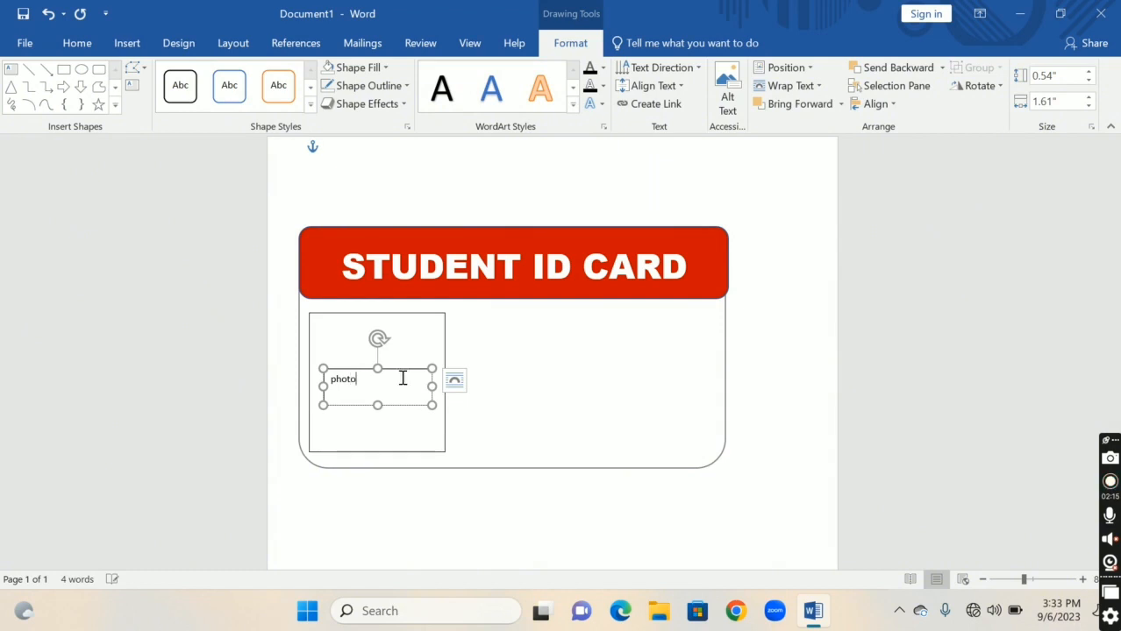
pyautogui.moveTo(377, 337); pyautogui.dragTo(356, 343)
# - Enlarge the word "photo" to 22 pt and change it to uppercase
pyautogui.doubleClick(361, 386)
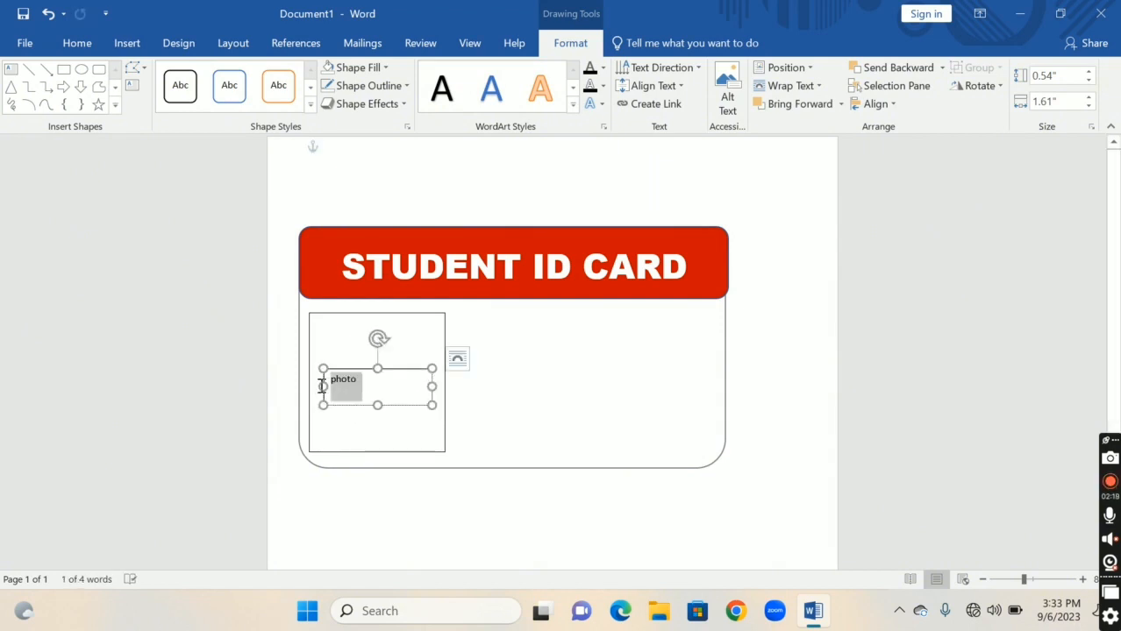
pyautogui.click(77, 43)
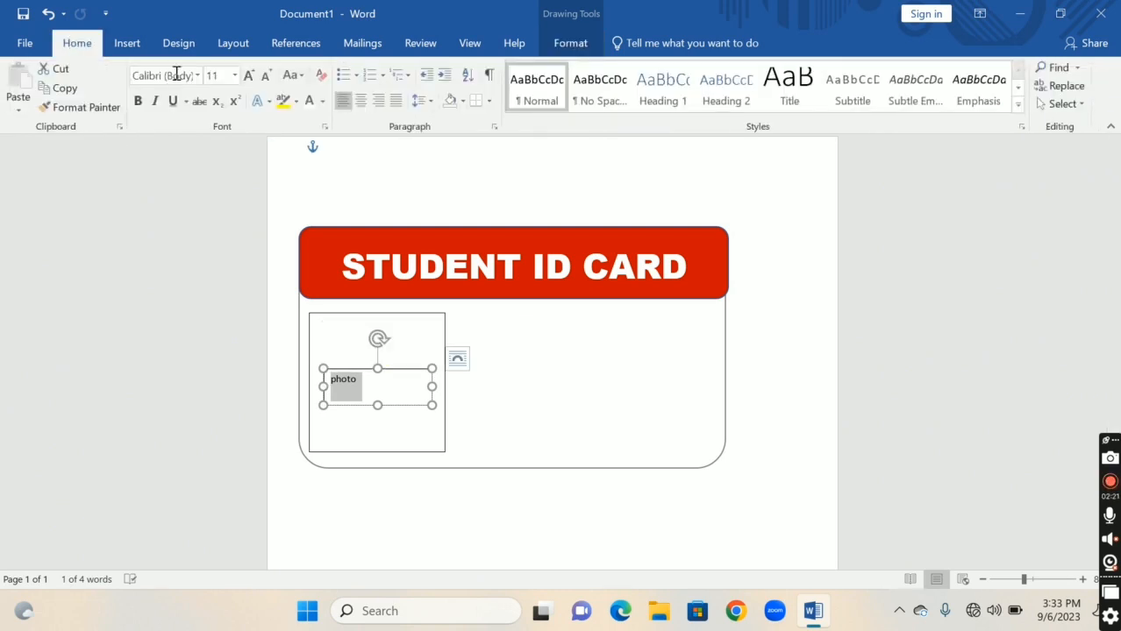
pyautogui.click(249, 76)
pyautogui.click(249, 75)
pyautogui.click(249, 75)
pyautogui.click(249, 76)
pyautogui.click(249, 75)
pyautogui.click(249, 75)
pyautogui.click(292, 76)
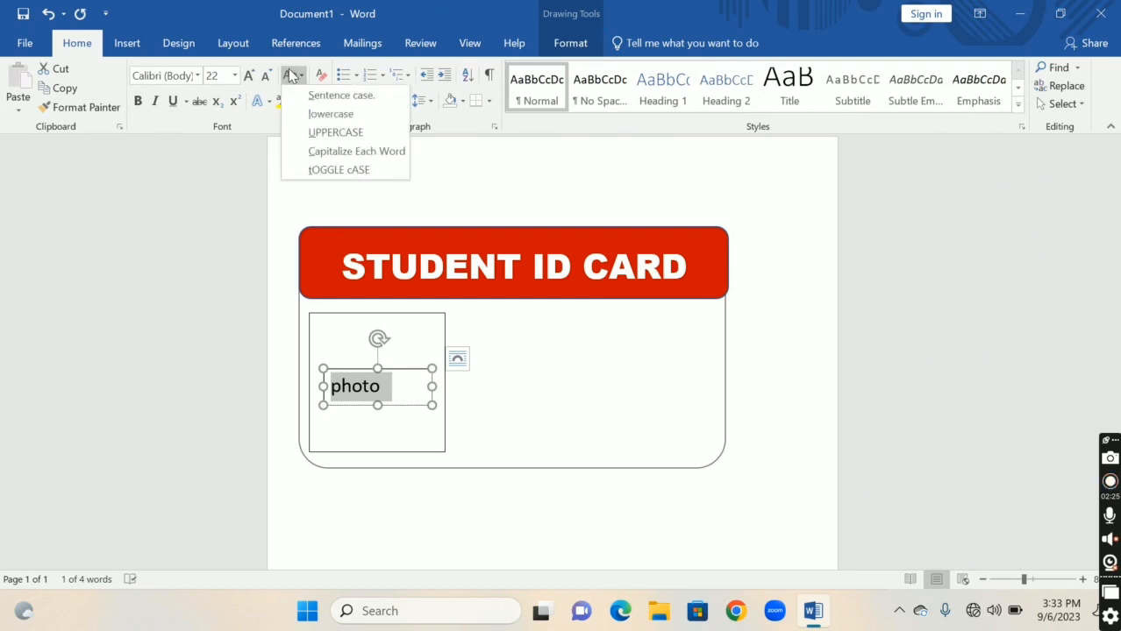
pyautogui.click(334, 132)
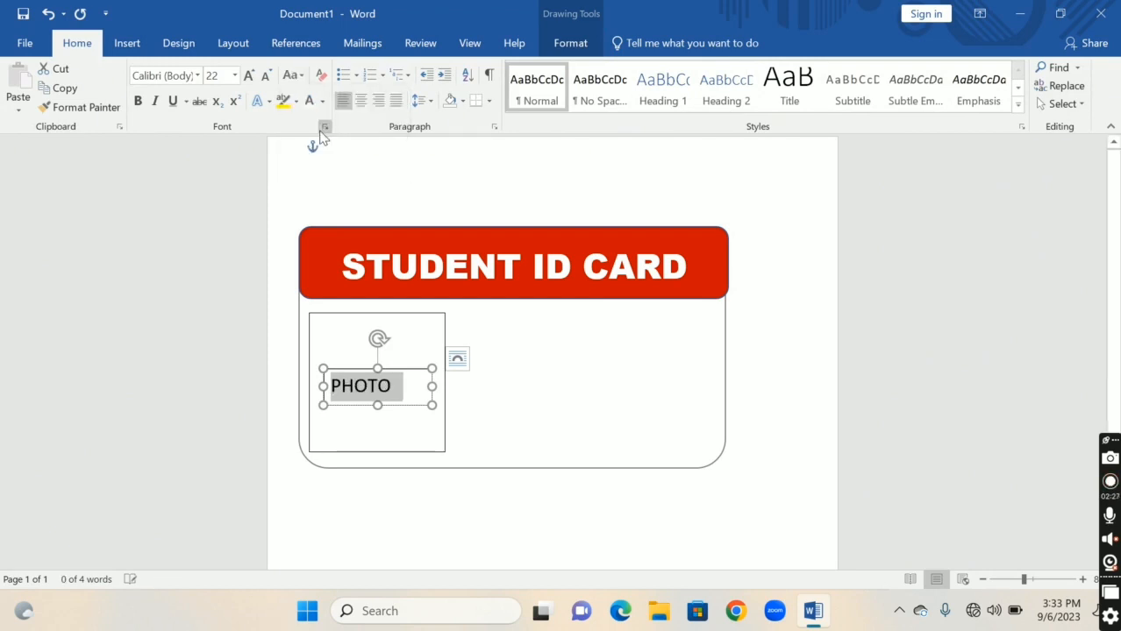
# - Remove the outline from the PHOTO text box, tilt it counter-clockwise inside the square and deselect it
pyautogui.click(570, 43)
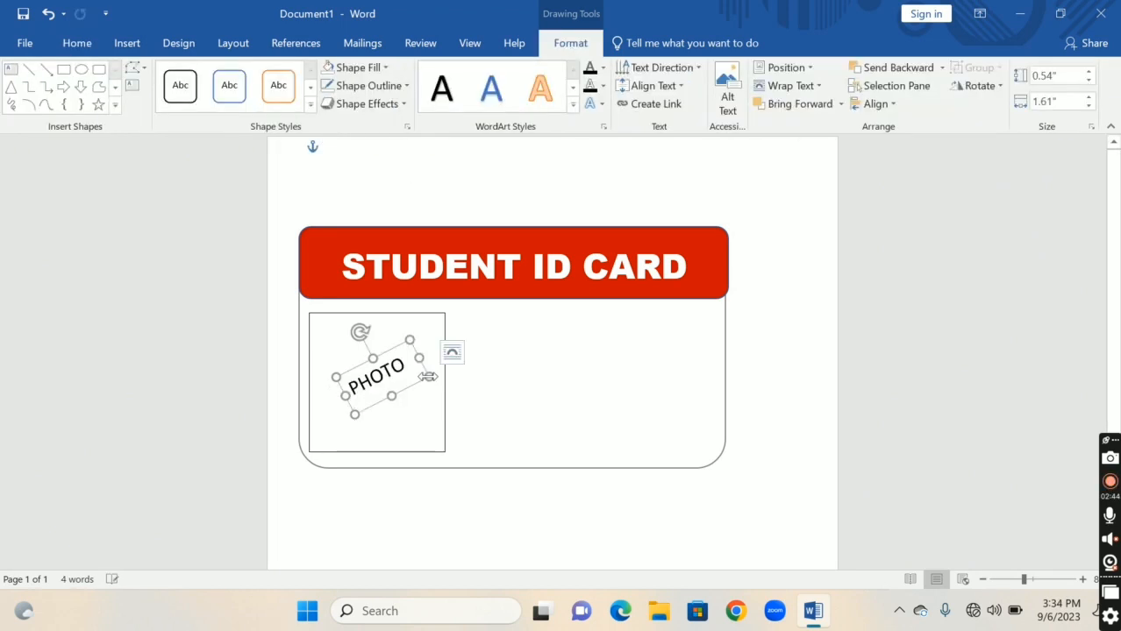
pyautogui.click(457, 375)
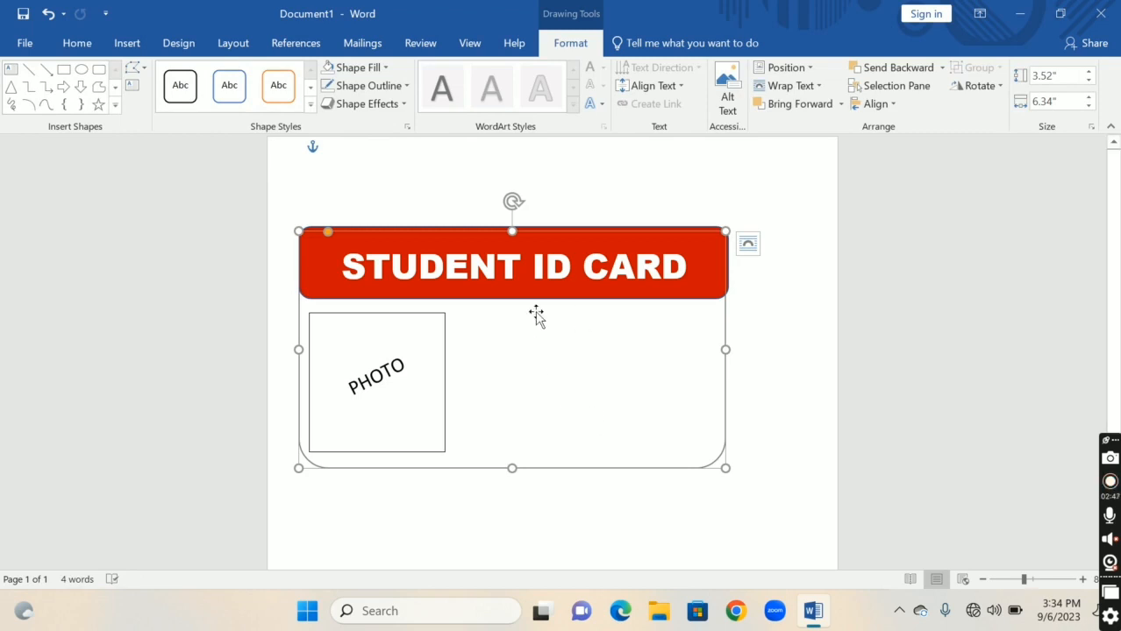
# - Draw a text box about 2.18" high and 3.93" wide beside the photo square, with underlined S.NAME, F.NAME, ROLL NO, CLASS, SEC and DOB entries
pyautogui.click(131, 87)
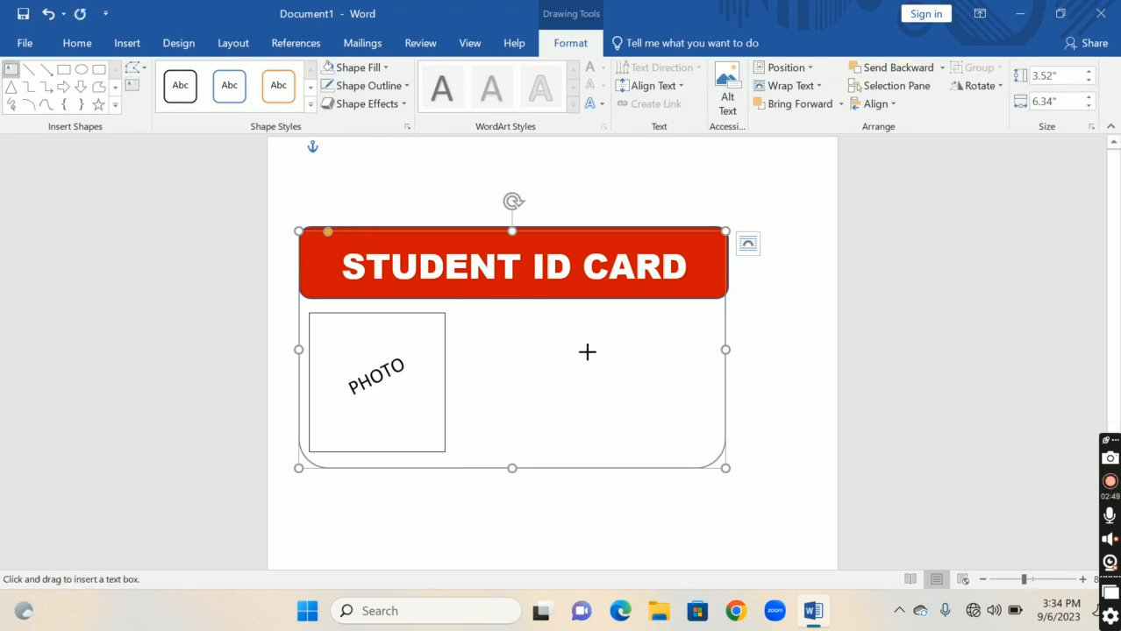
pyautogui.moveTo(450, 309)
pyautogui.mouseDown()
pyautogui.moveTo(483, 368)
pyautogui.moveTo(613, 434)
pyautogui.moveTo(714, 456)
pyautogui.mouseUp()
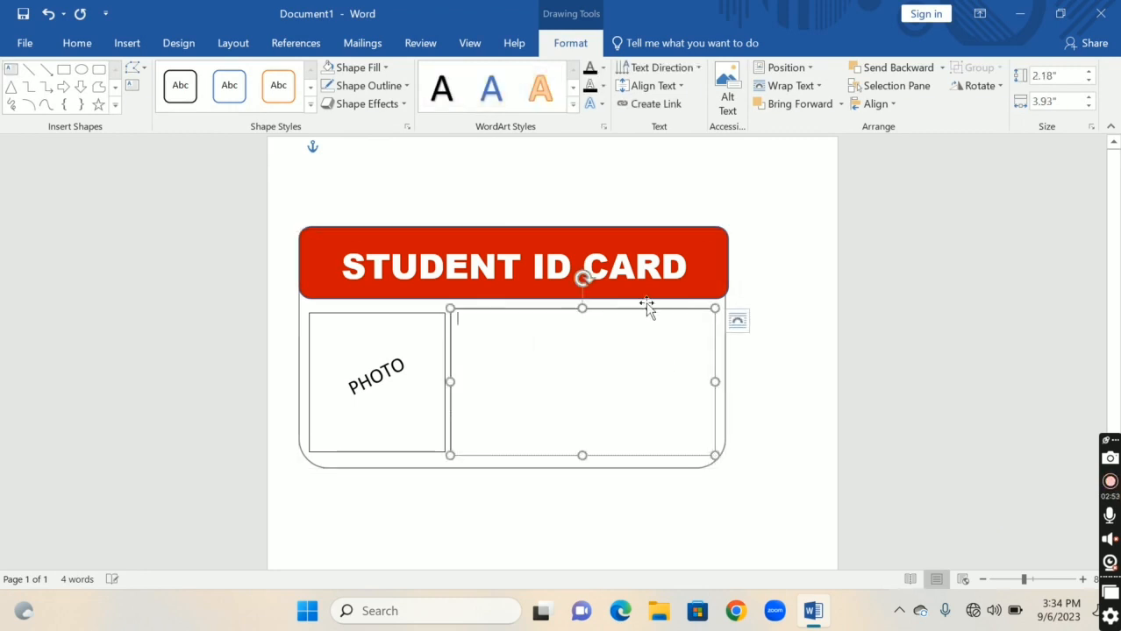
pyautogui.write('s')
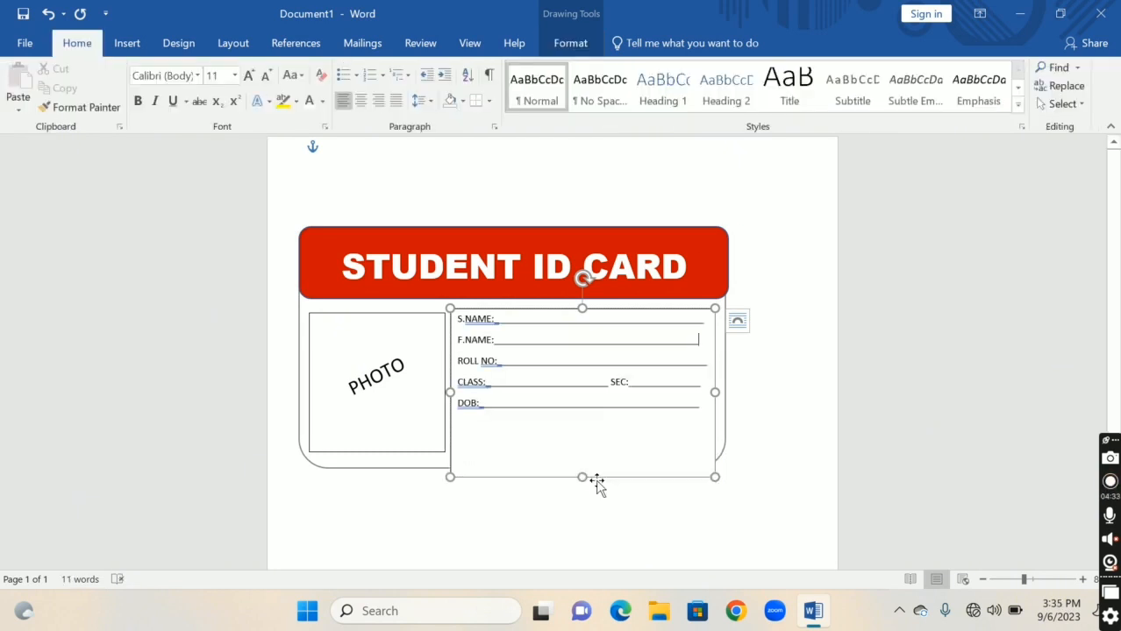
# - Shorten the student details text box to about 1.91" high and remove its outline
pyautogui.moveTo(582, 478); pyautogui.dragTo(582, 438)
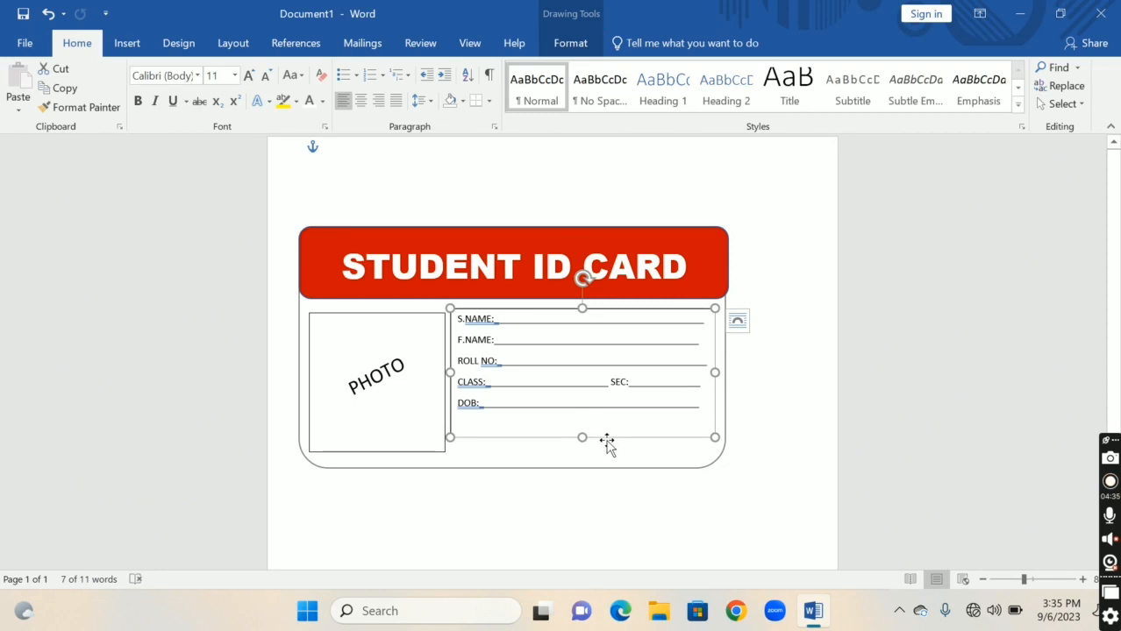
pyautogui.click(568, 46)
pyautogui.click(368, 85)
pyautogui.click(331, 233)
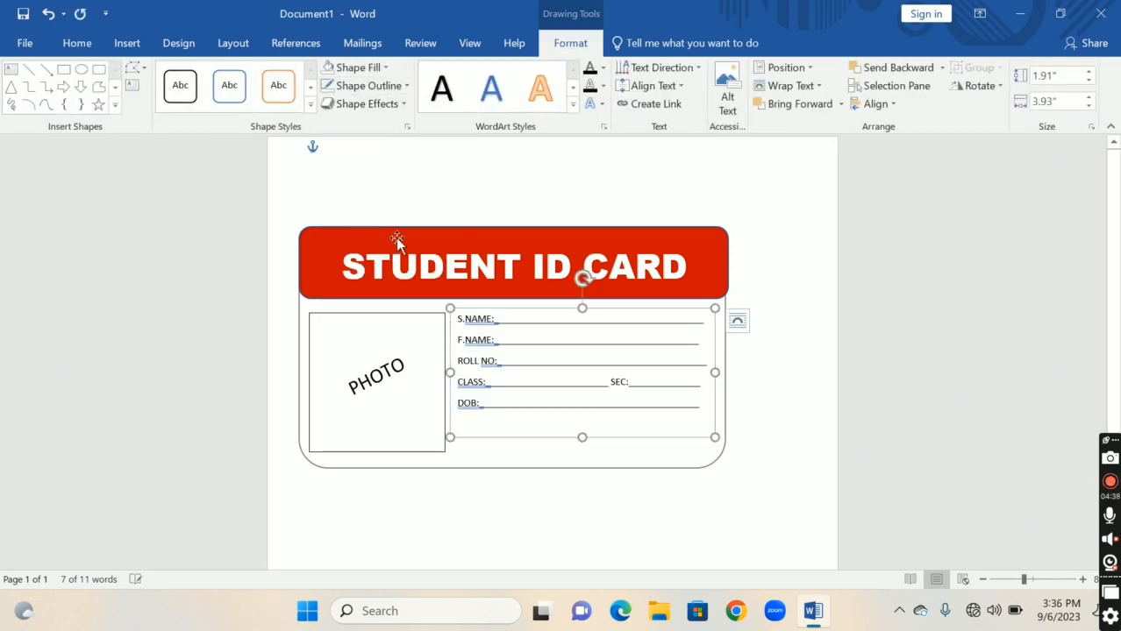
# - Nudge the details text box slightly down and the card outline slightly up, level with the red band's upper edge
pyautogui.click(397, 241)
pyautogui.click(669, 343)
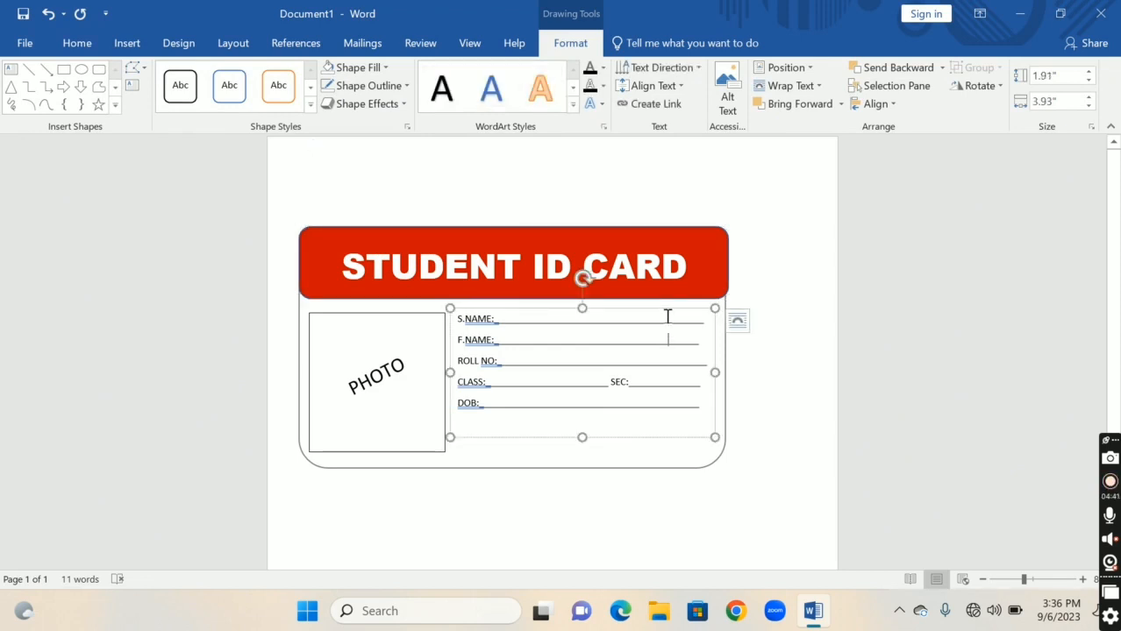
pyautogui.moveTo(667, 305); pyautogui.dragTo(666, 317)
pyautogui.click(666, 317)
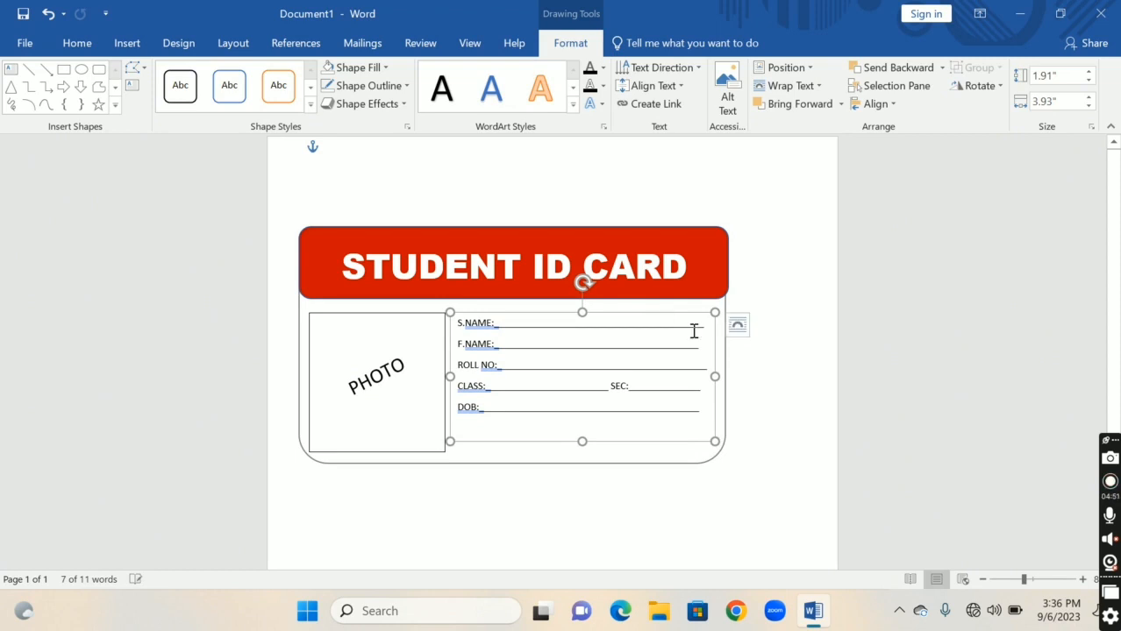
# - Fill the large rounded card shape with the white marble texture
pyautogui.click(678, 309)
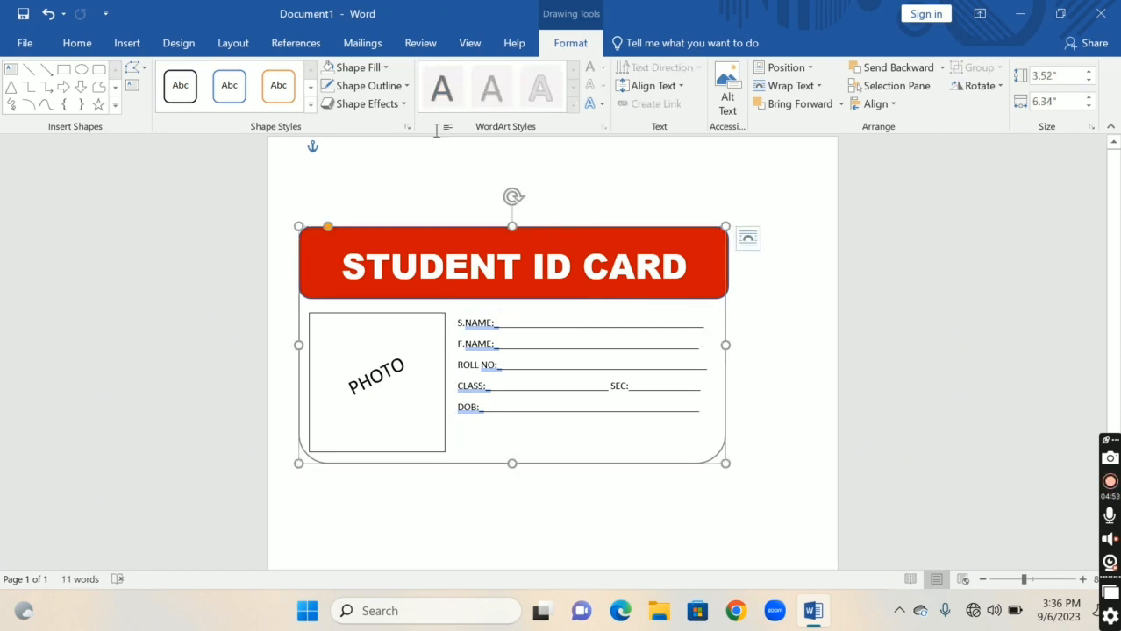
pyautogui.click(358, 69)
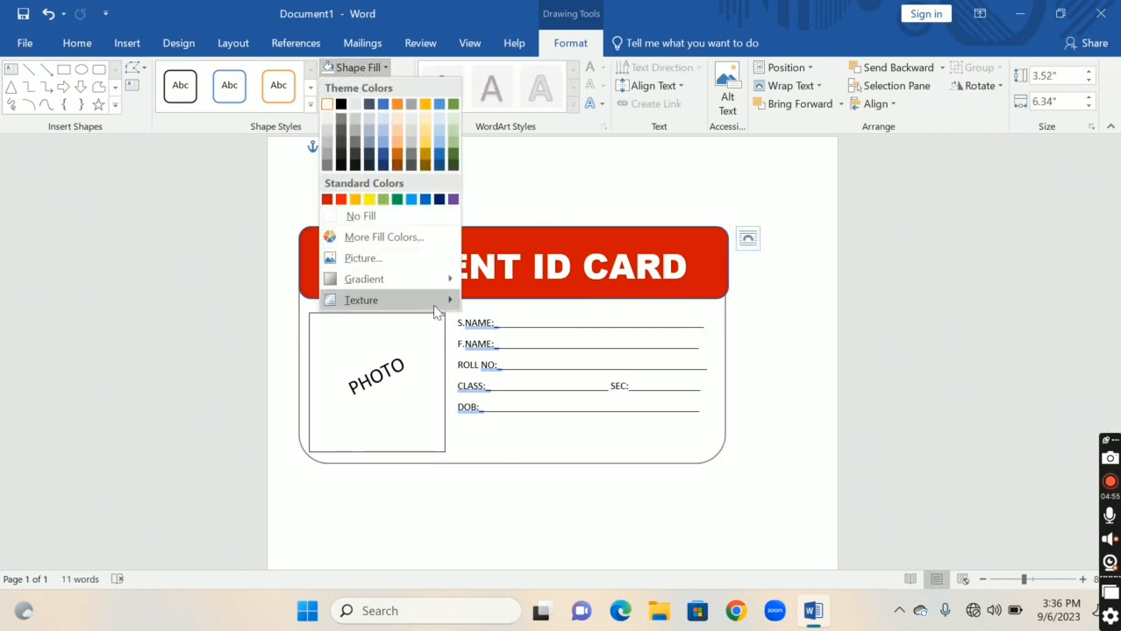
pyautogui.moveTo(434, 302)
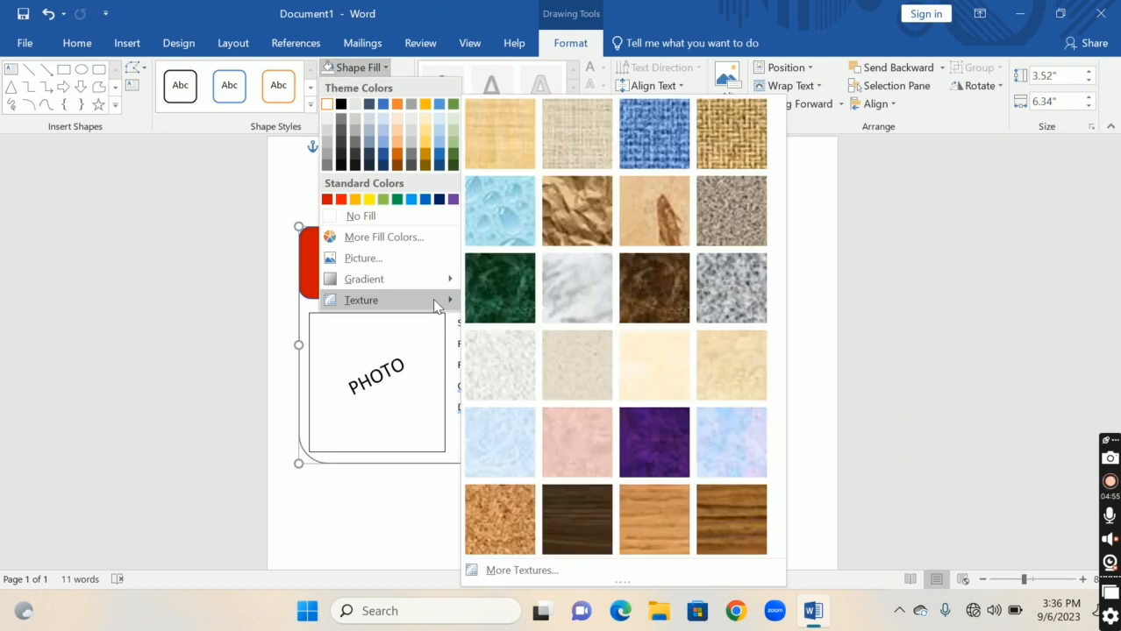
pyautogui.click(551, 311)
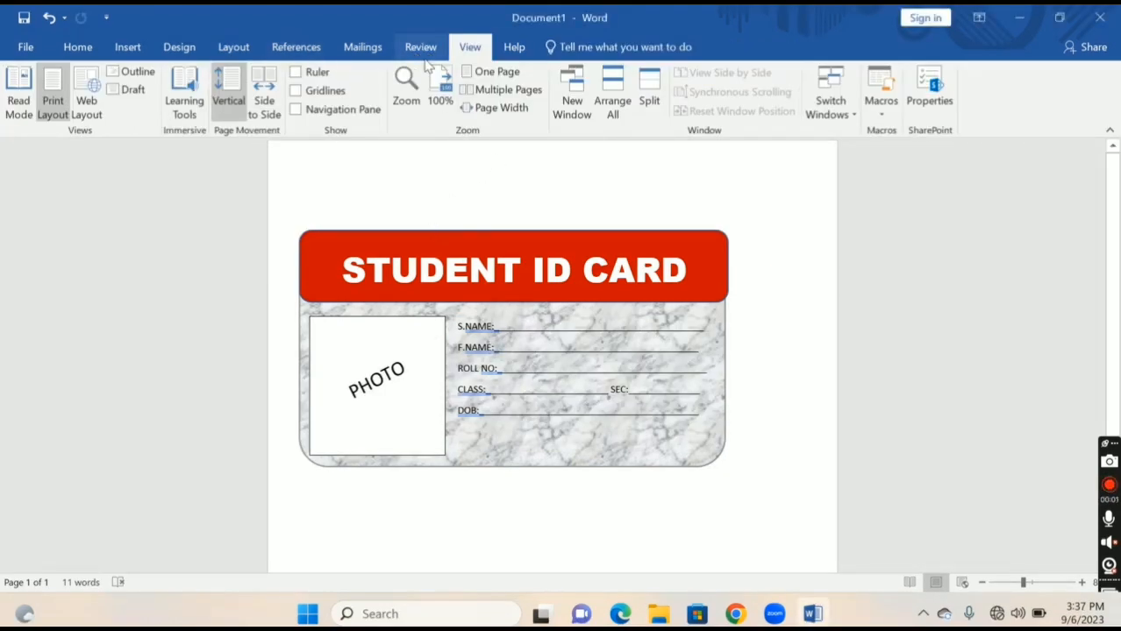
# - Run the spelling and grammar check on the details text, accepting each suggested space after punctuation until the check ends
pyautogui.click(422, 48)
pyautogui.click(640, 359)
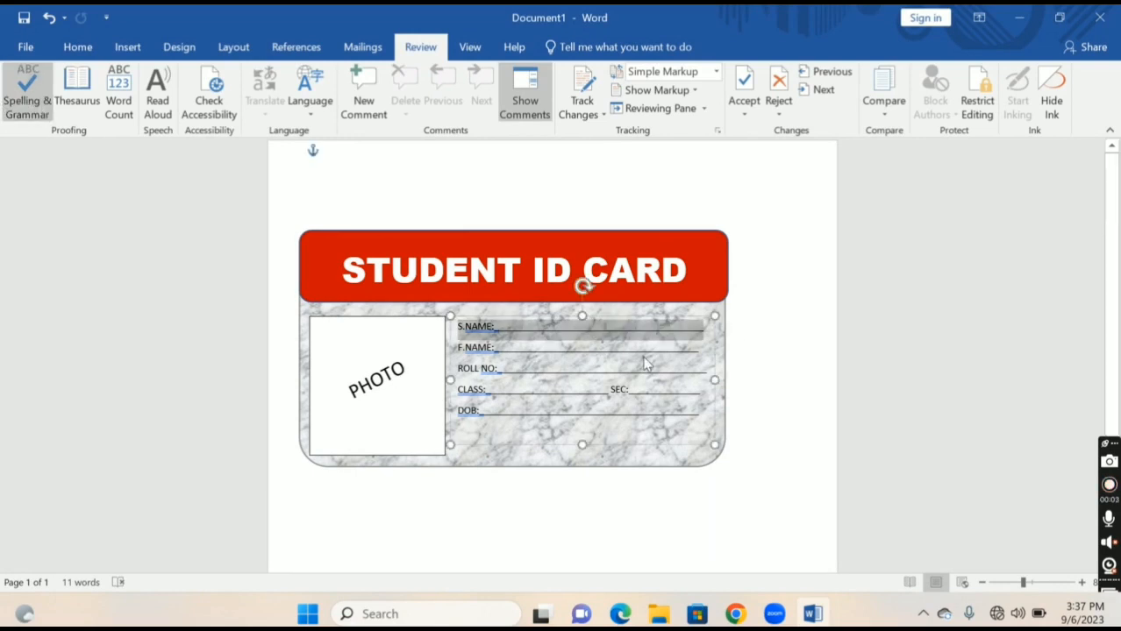
pyautogui.press('F7')
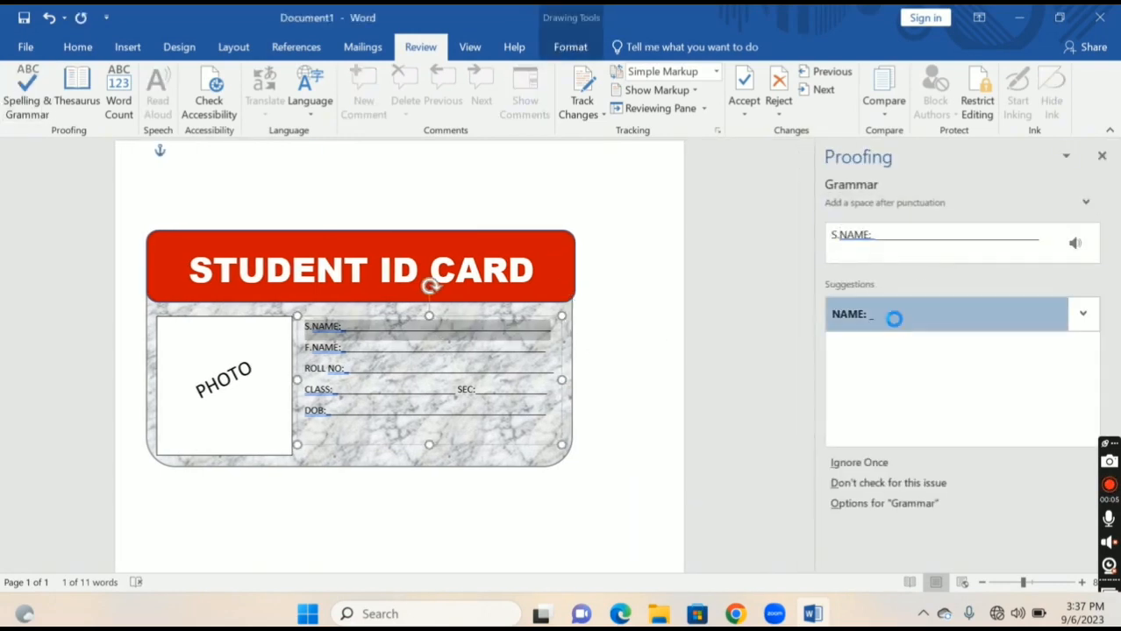
pyautogui.click(896, 326)
pyautogui.click(896, 326)
pyautogui.click(896, 326)
pyautogui.click(896, 326)
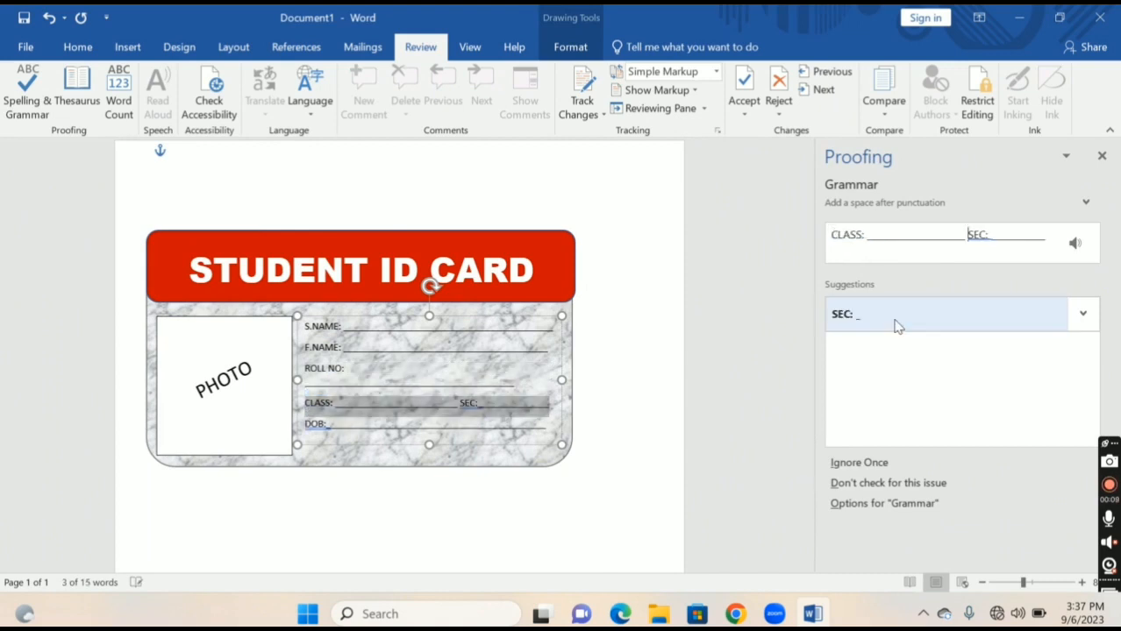
pyautogui.click(896, 326)
pyautogui.click(896, 326)
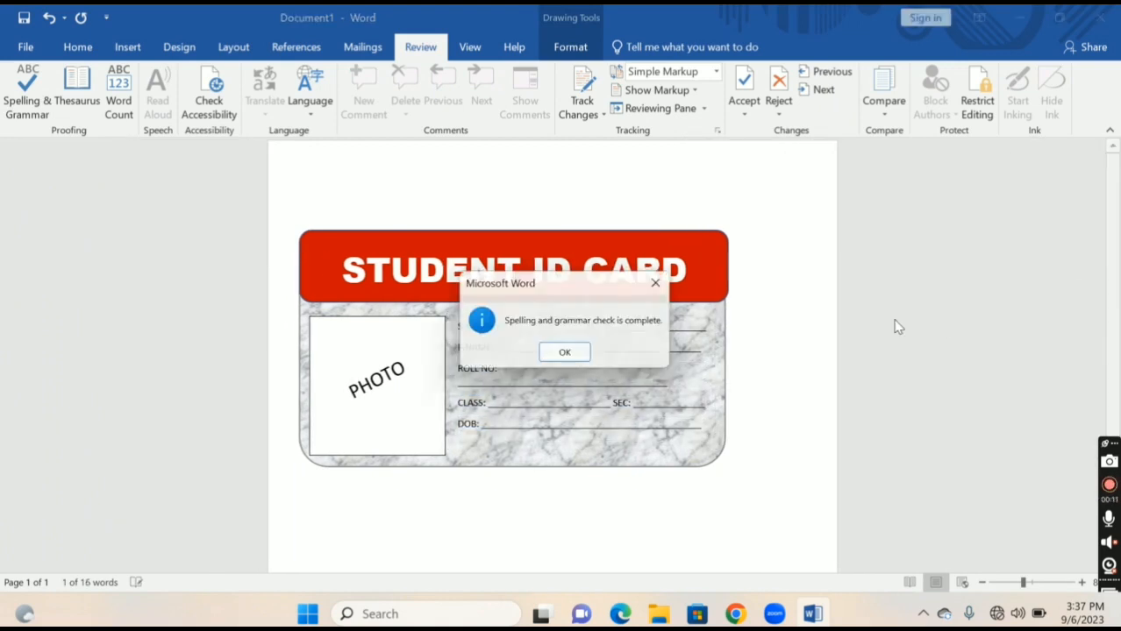
pyautogui.click(568, 355)
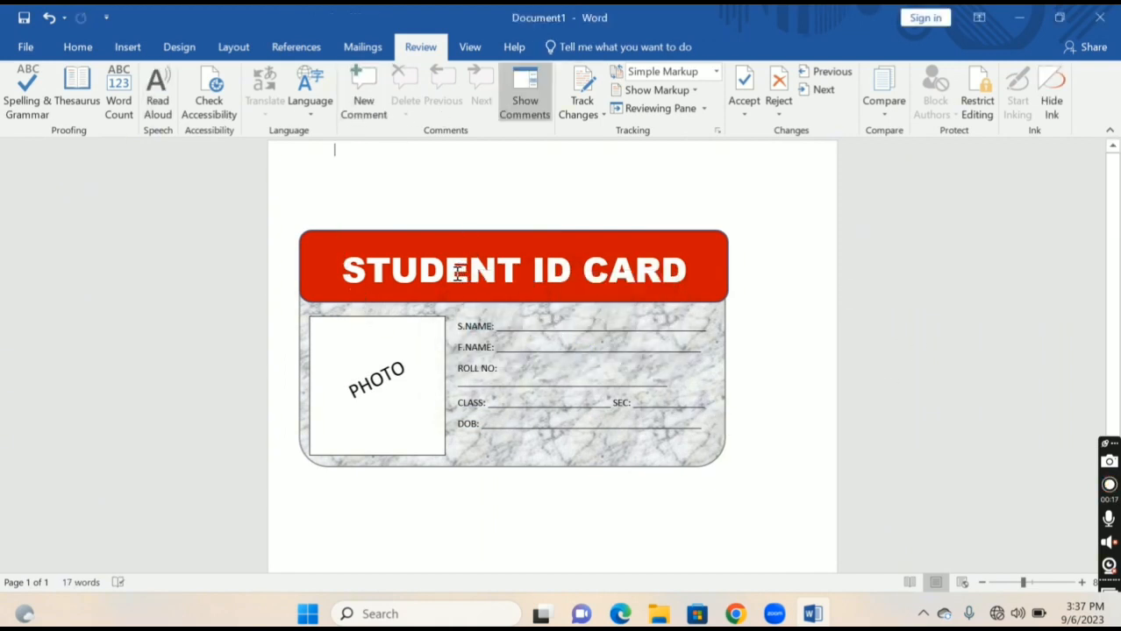
pyautogui.keyDown('ctrl'); pyautogui.scroll(2, 447, 279); pyautogui.keyUp('ctrl')
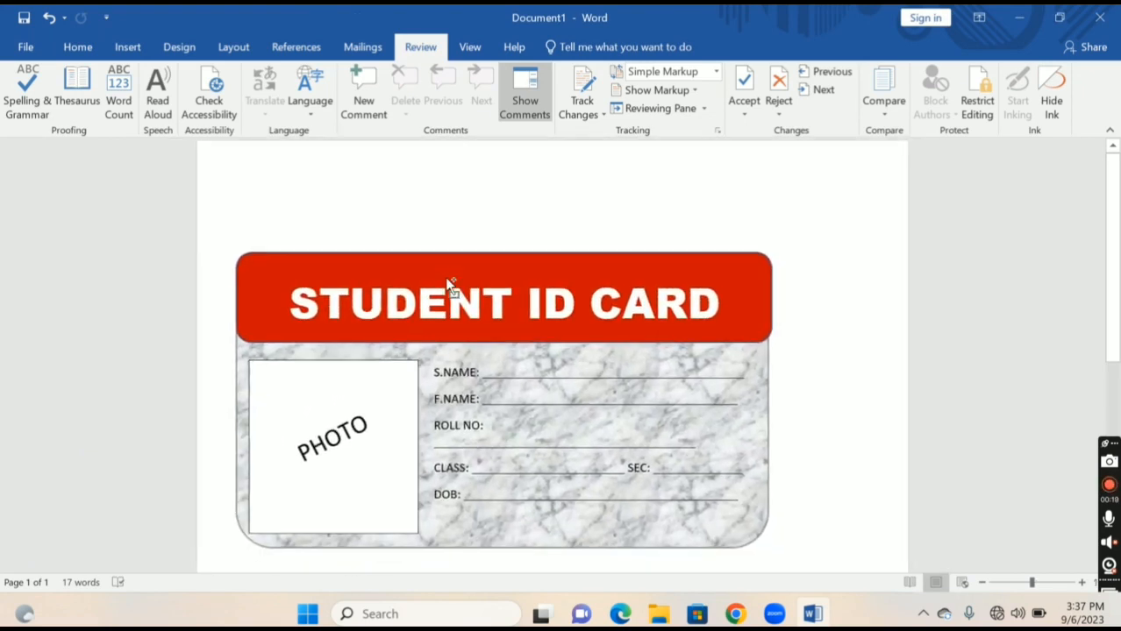
pyautogui.keyDown('ctrl'); pyautogui.scroll(-2, 447, 279); pyautogui.keyUp('ctrl')
pyautogui.keyDown('ctrl'); pyautogui.scroll(3, 447, 279); pyautogui.keyUp('ctrl')
pyautogui.keyDown('ctrl'); pyautogui.scroll(-1, 447, 279); pyautogui.keyUp('ctrl')
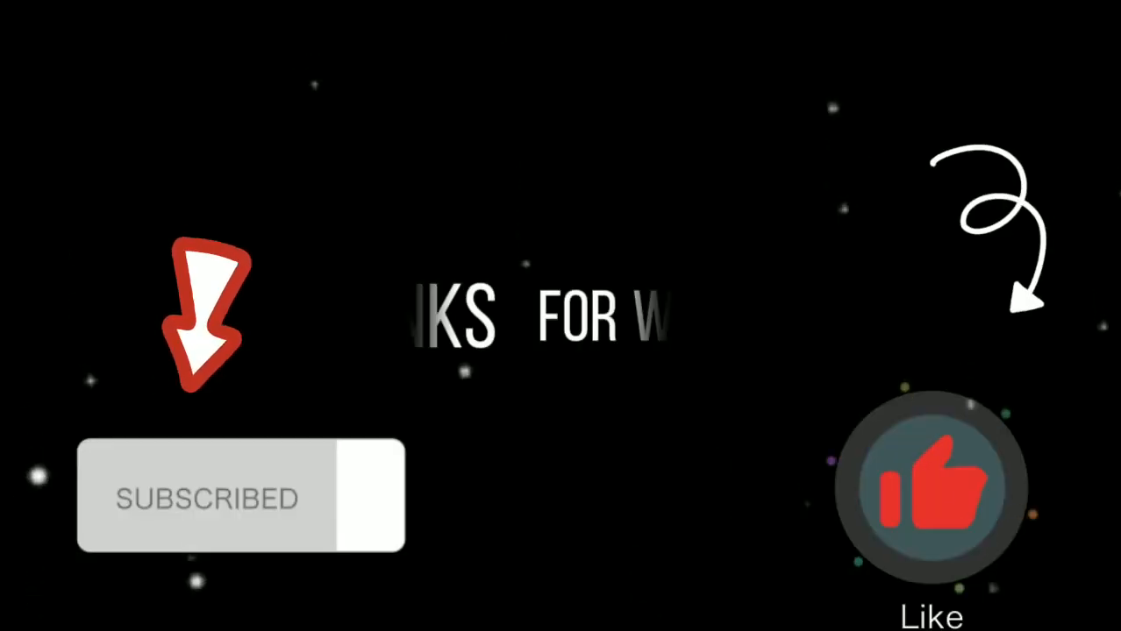